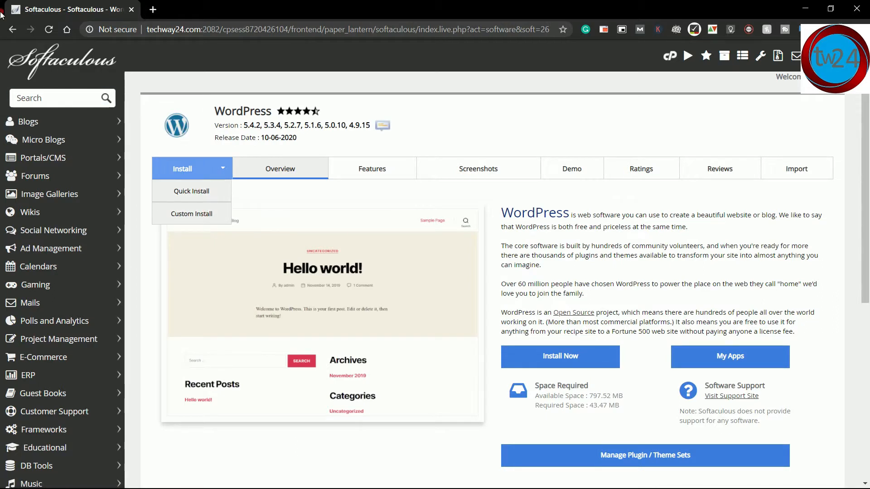
Step: Return to the cPanel home and view the existing WordPress files in public_html via File Manager
left_click(10, 30)
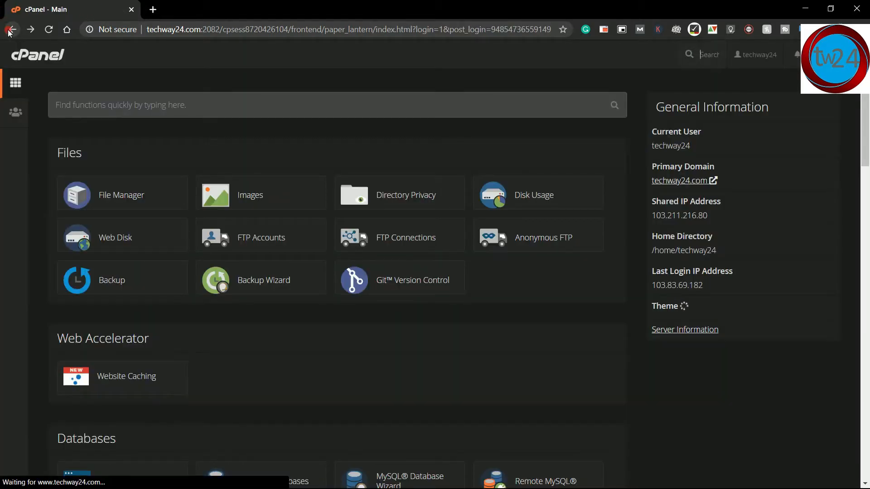
left_click(118, 196)
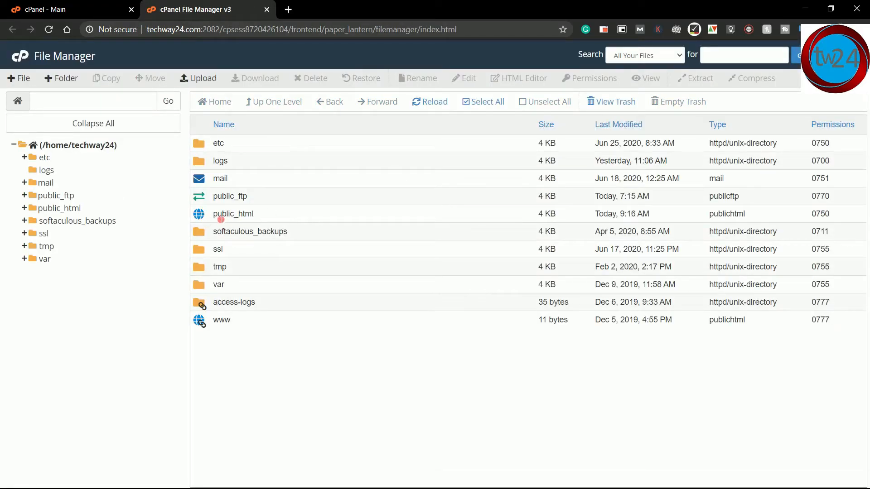
double_click(197, 217)
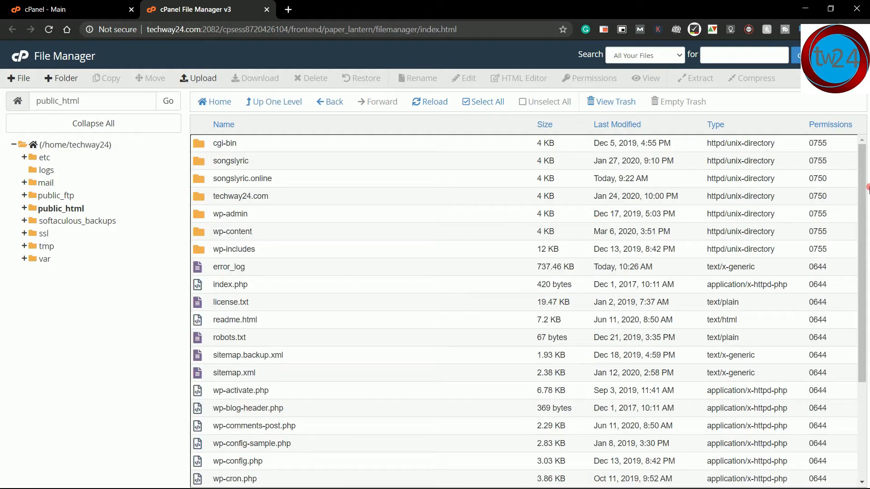
left_click_drag(864, 187, 867, 242)
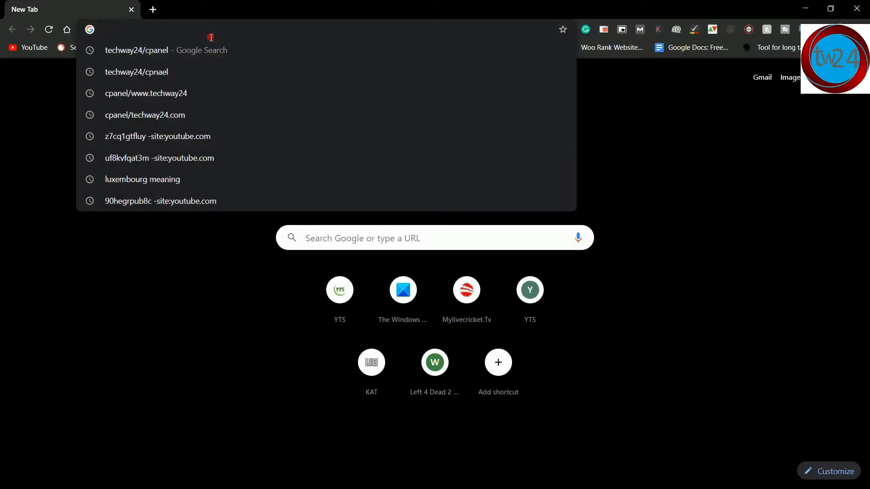
Step: Log into cPanel from the cPanel Login page using the browser's saved credentials
type("cpa")
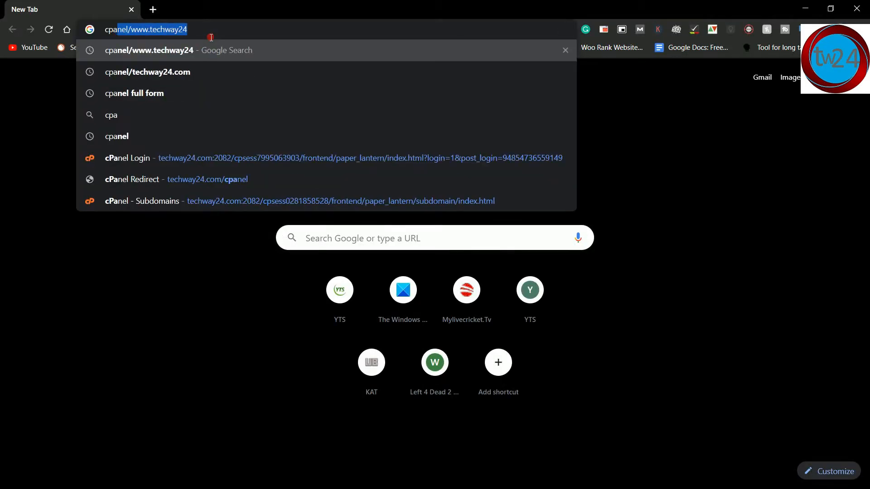
type("n")
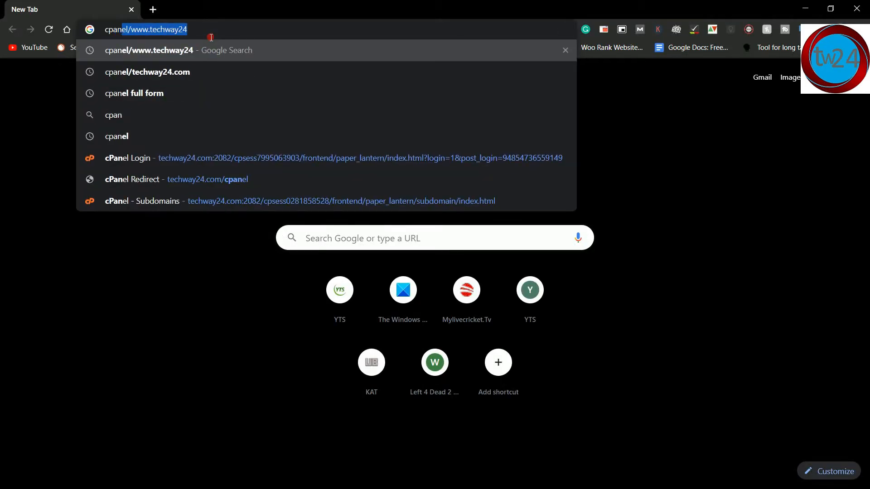
left_click(192, 155)
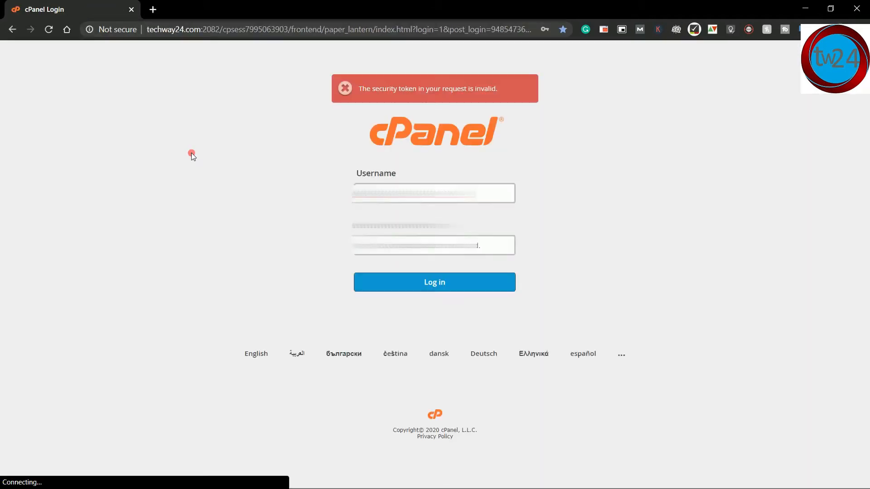
left_click(385, 193)
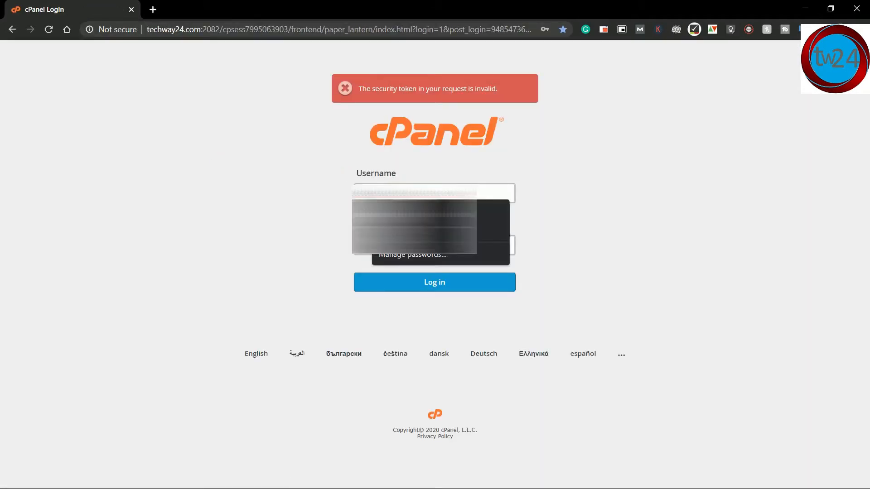
left_click(408, 211)
left_click(425, 279)
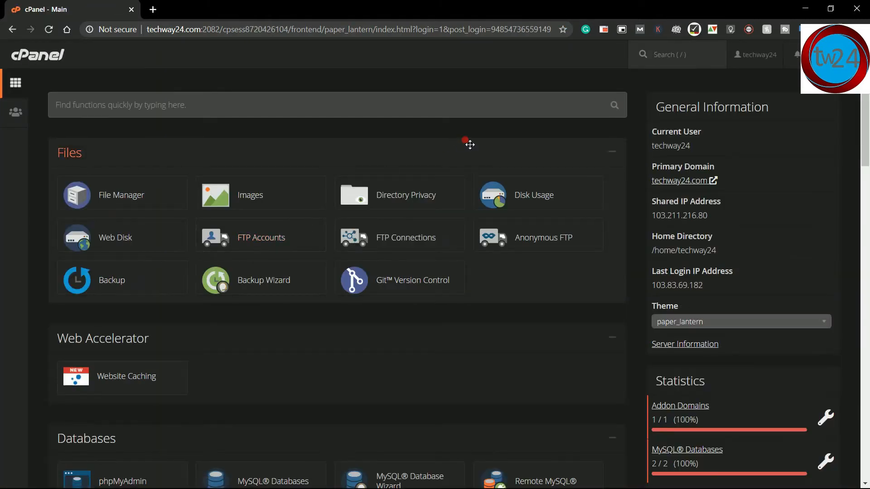
left_click_drag(867, 99, 867, 116)
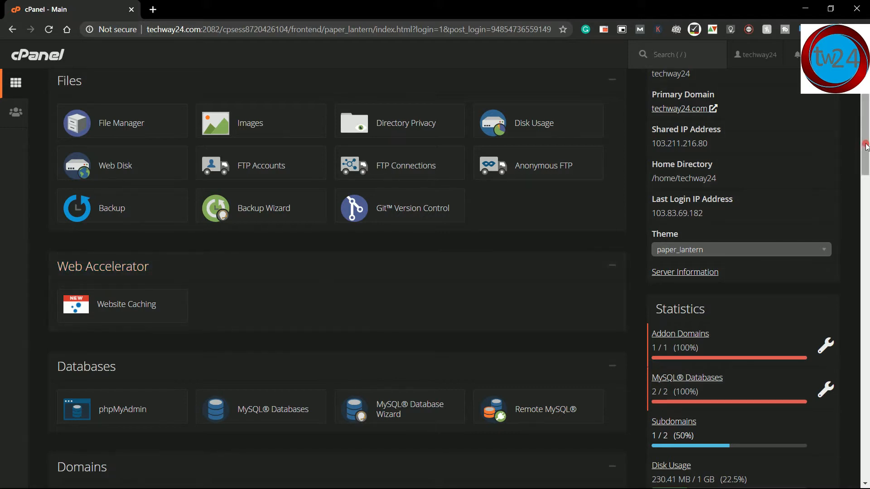
left_click_drag(866, 146, 867, 360)
left_click(149, 335)
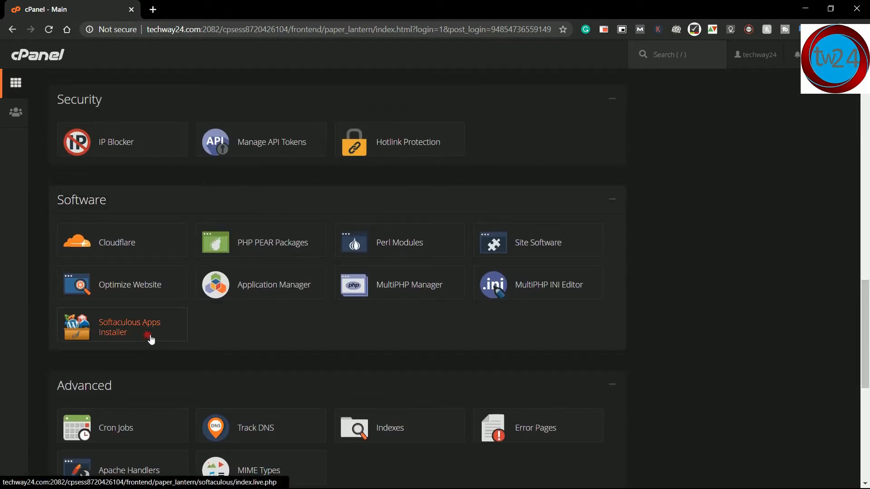
left_click_drag(867, 330, 867, 396)
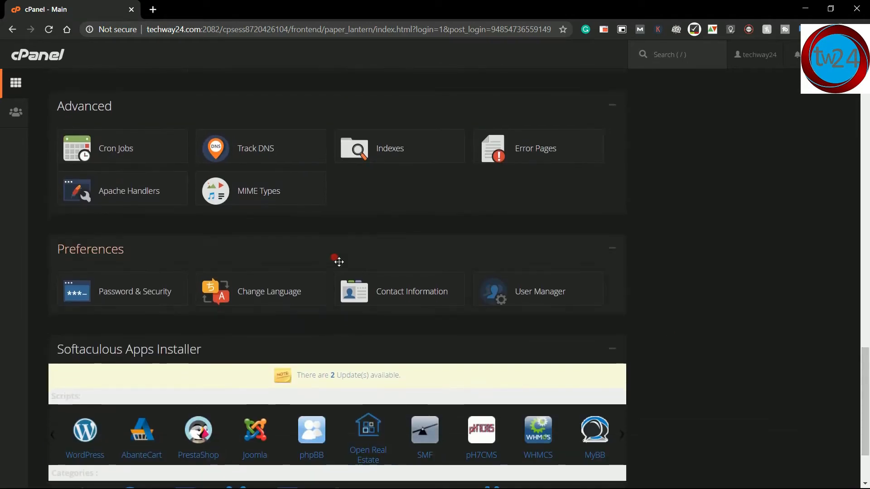
left_click(95, 426)
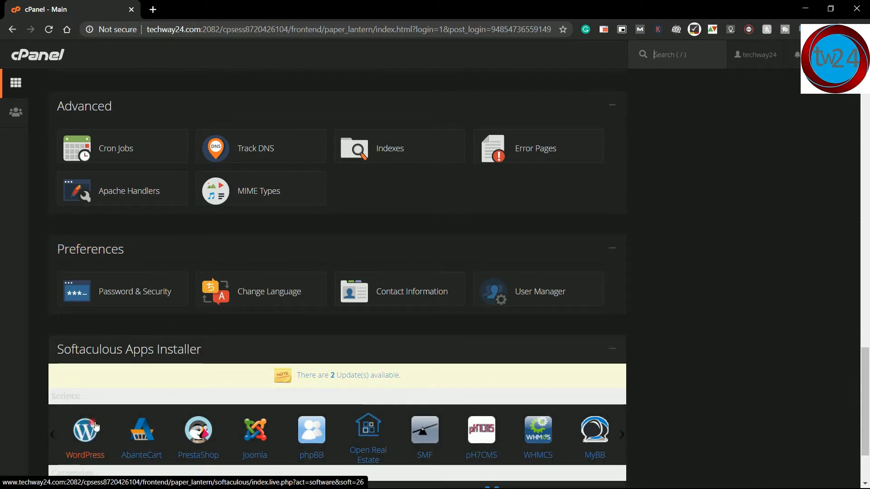
left_click(769, 384)
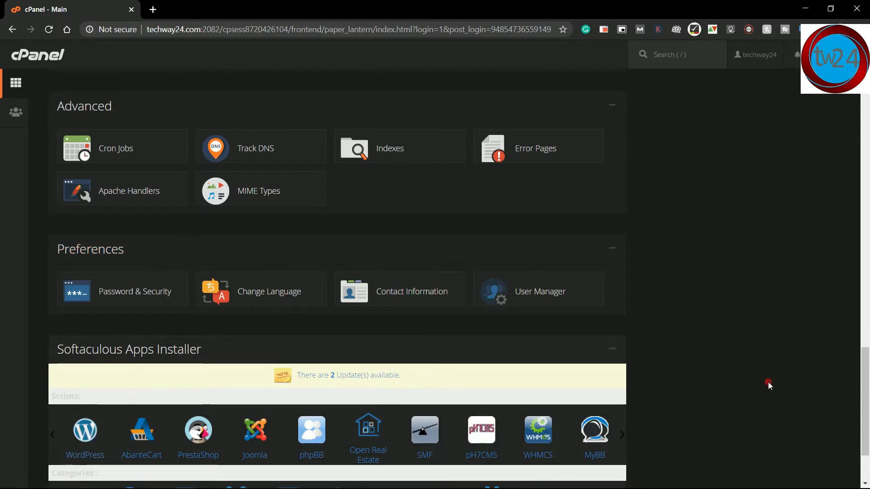
left_click_drag(866, 388, 866, 91)
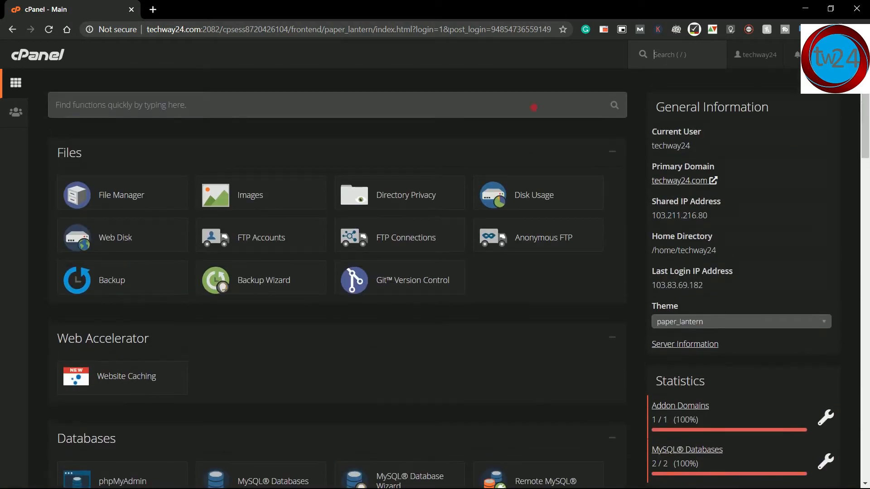
Step: Search the cPanel tools for 'soft' and open the Softaculous Apps Installer
left_click(434, 109)
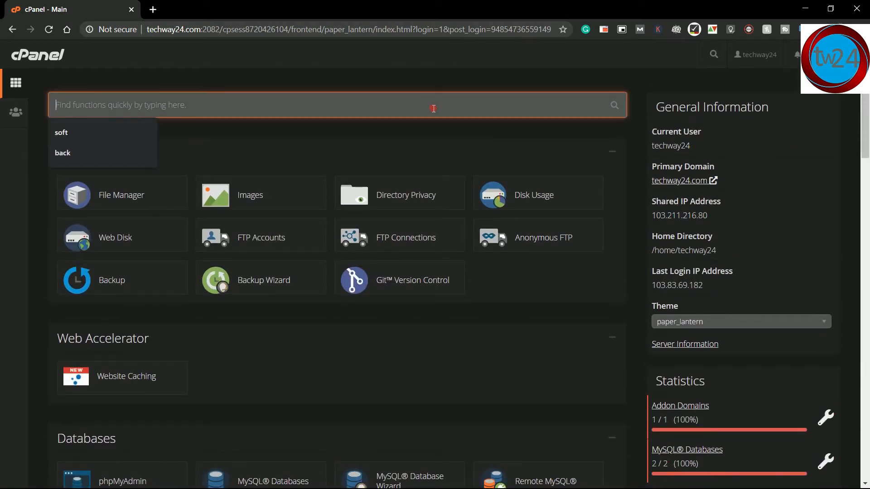
type("soft")
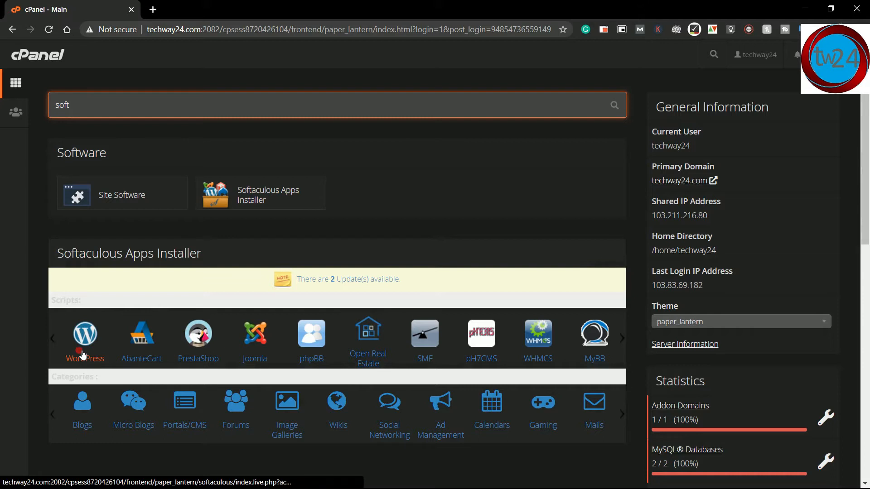
left_click(237, 196)
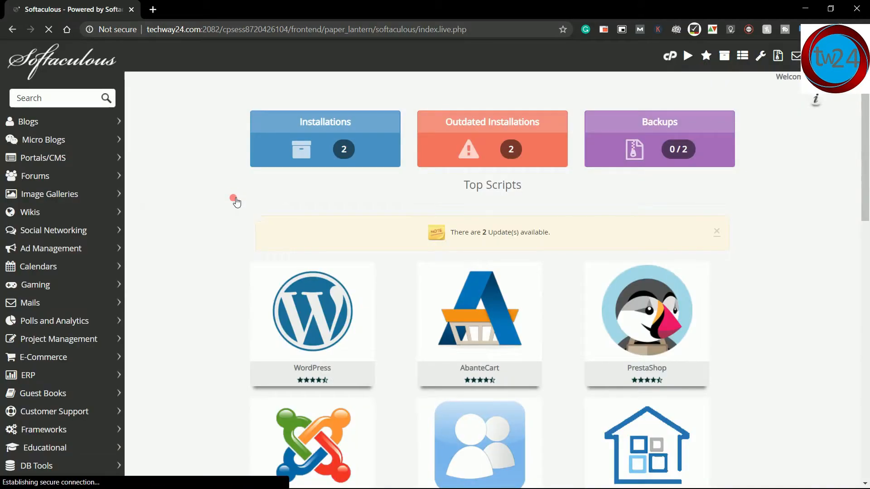
Step: Open the WordPress 5.4.2 page in Softaculous and reveal its Quick Install and Custom Install options
mouse_move(312, 314)
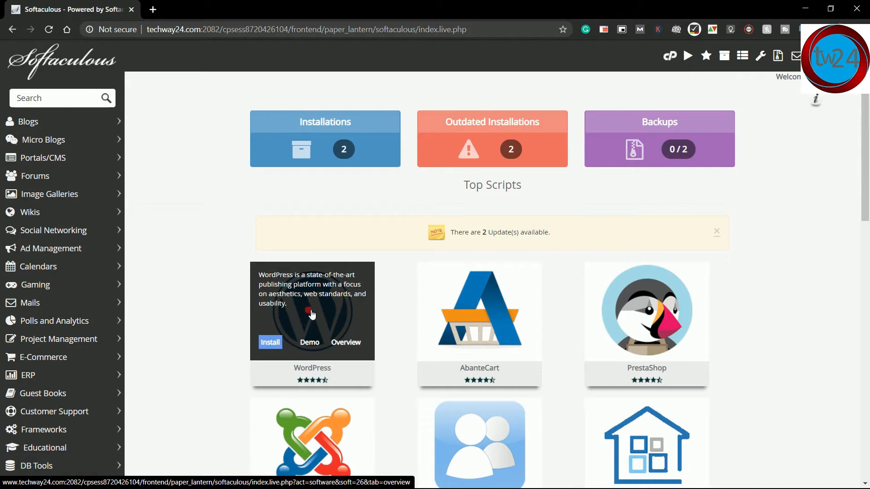
left_click(312, 314)
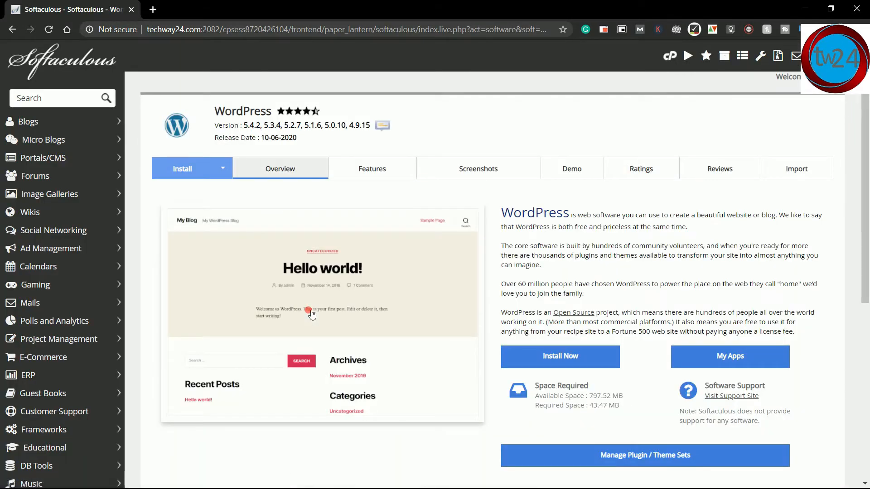
left_click(11, 29)
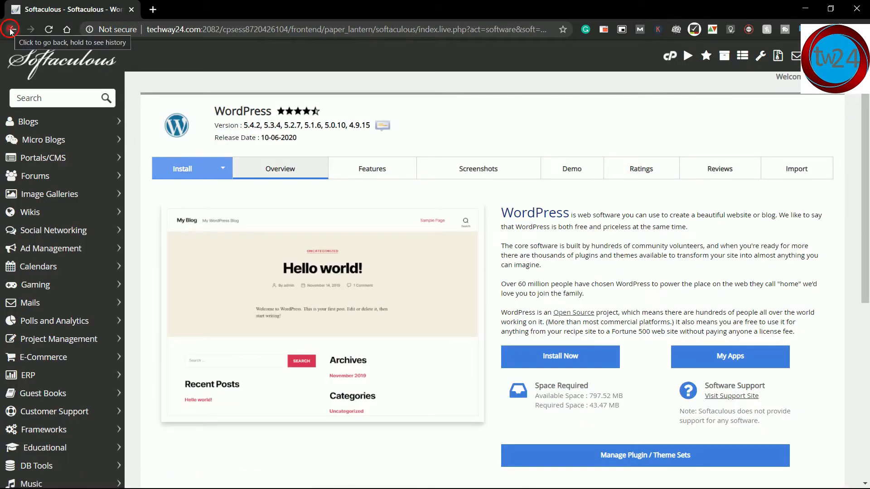
left_click(11, 30)
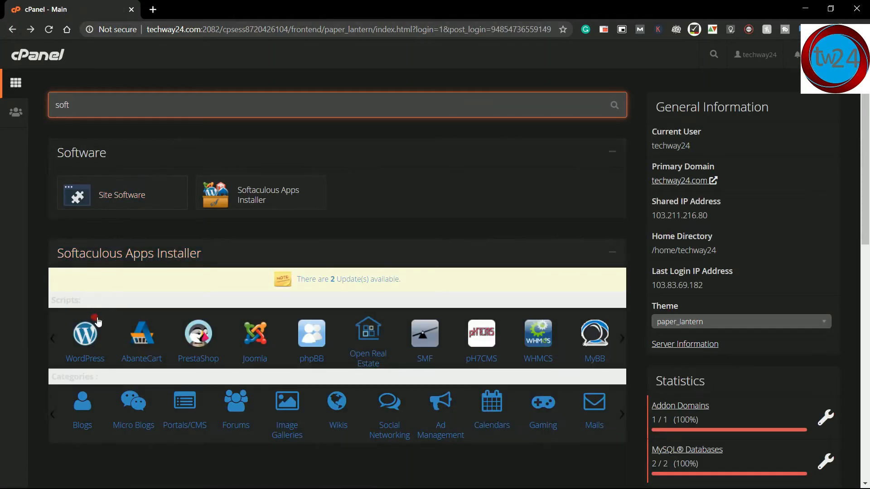
left_click(96, 322)
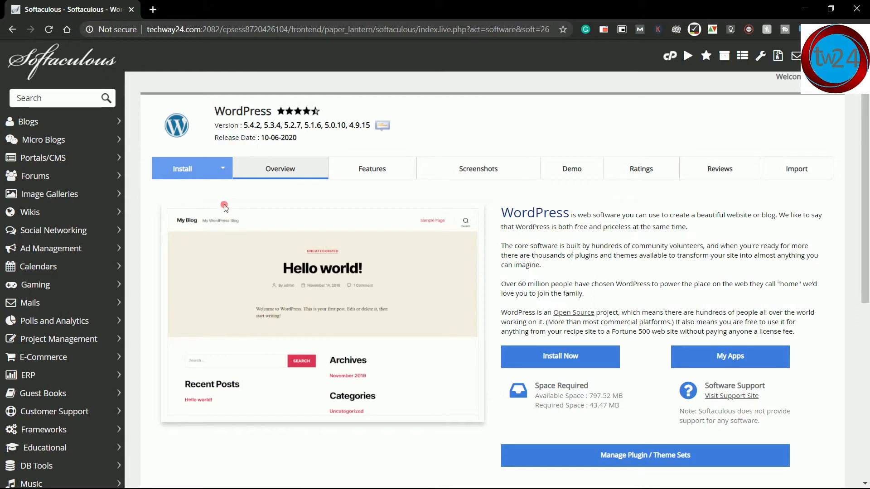
left_click(227, 165)
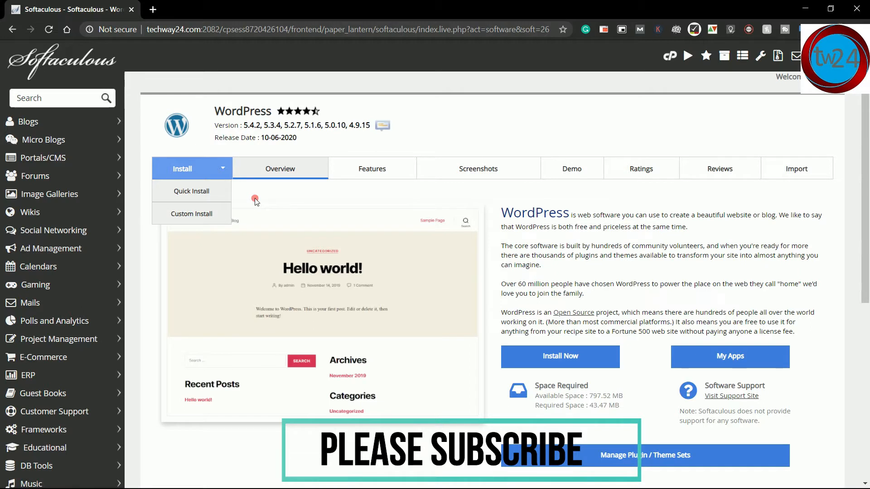
left_click(211, 216)
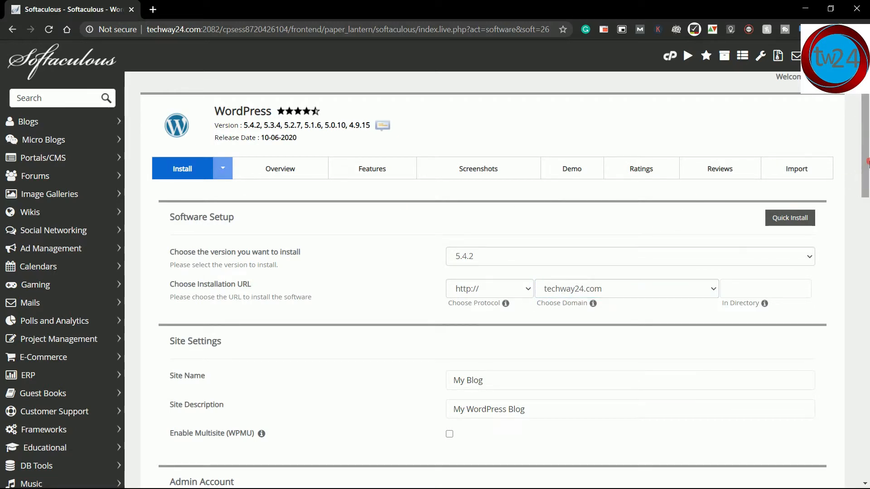
scroll(866, 171, "down", 1)
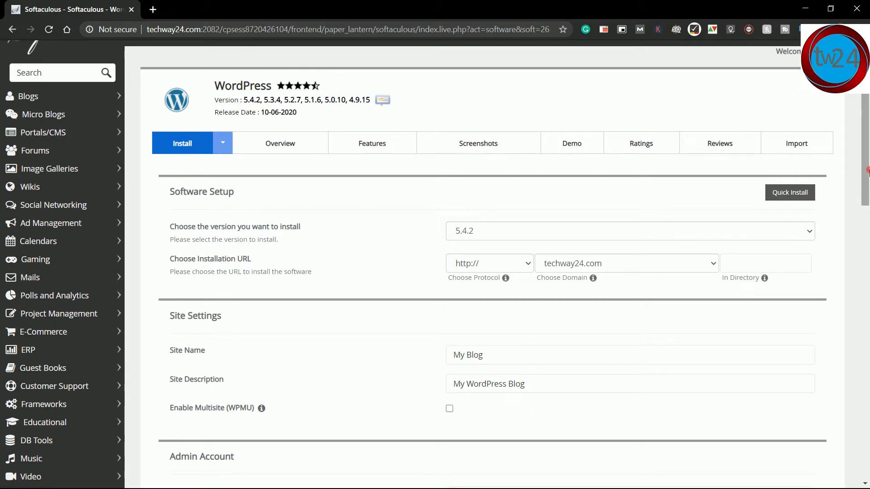
left_click_drag(868, 171, 868, 191)
left_click(246, 174)
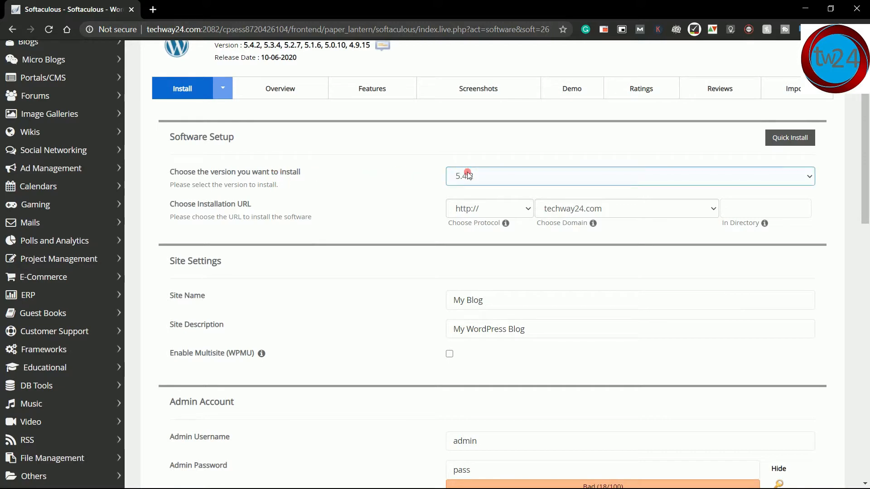
left_click(608, 175)
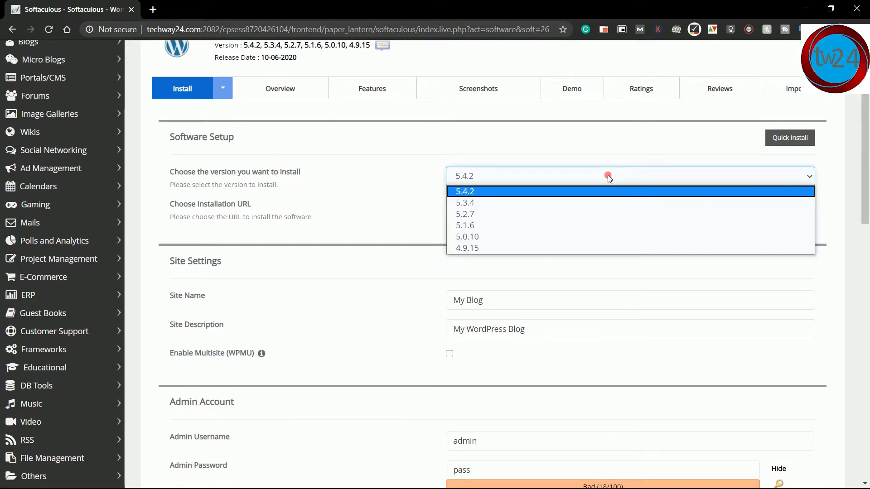
left_click(571, 191)
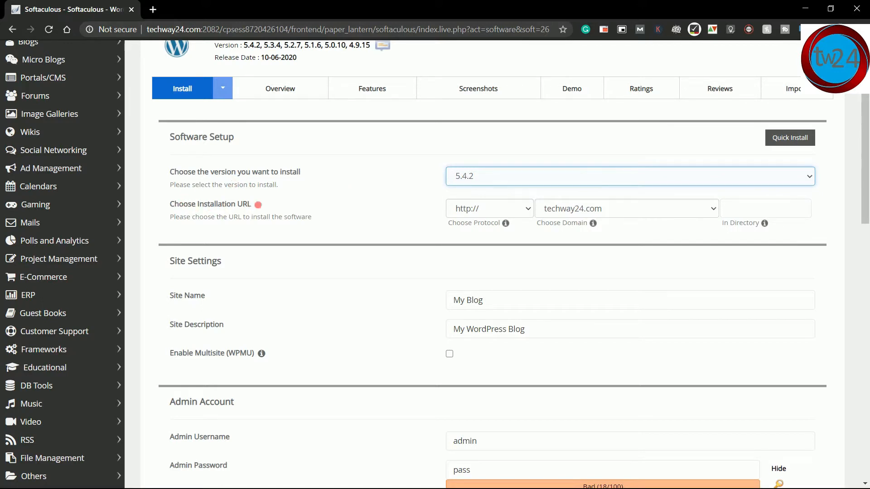
left_click(473, 210)
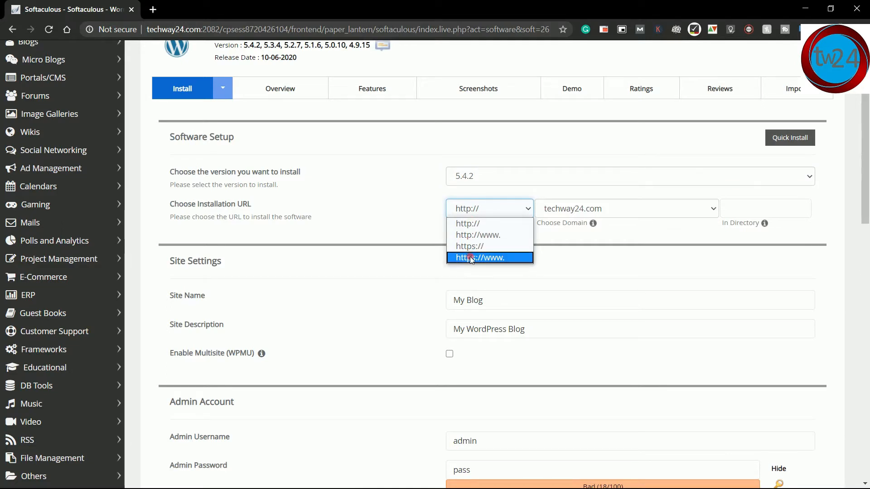
left_click(471, 225)
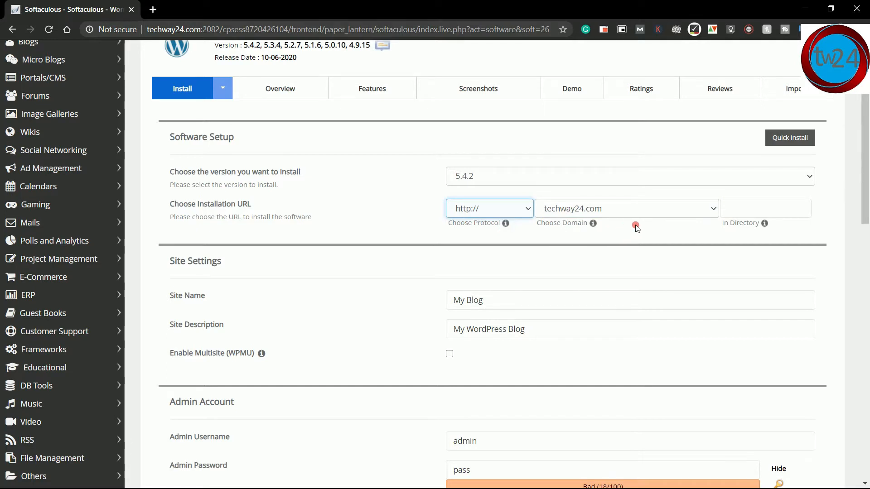
mouse_move(770, 229)
left_click(734, 213)
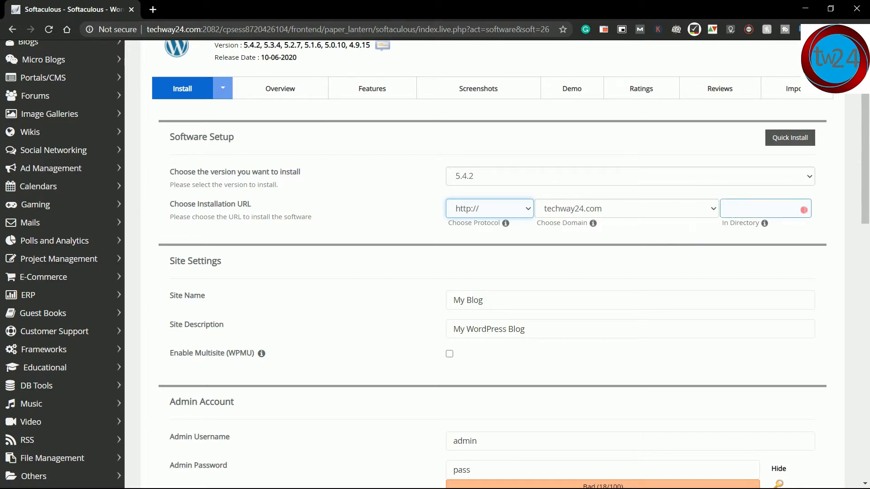
left_click(661, 254)
left_click(737, 216)
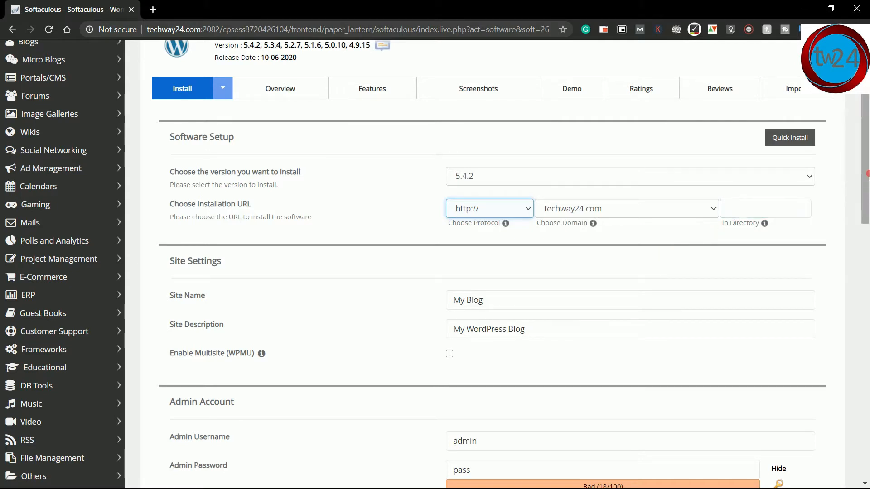
left_click_drag(868, 192, 867, 242)
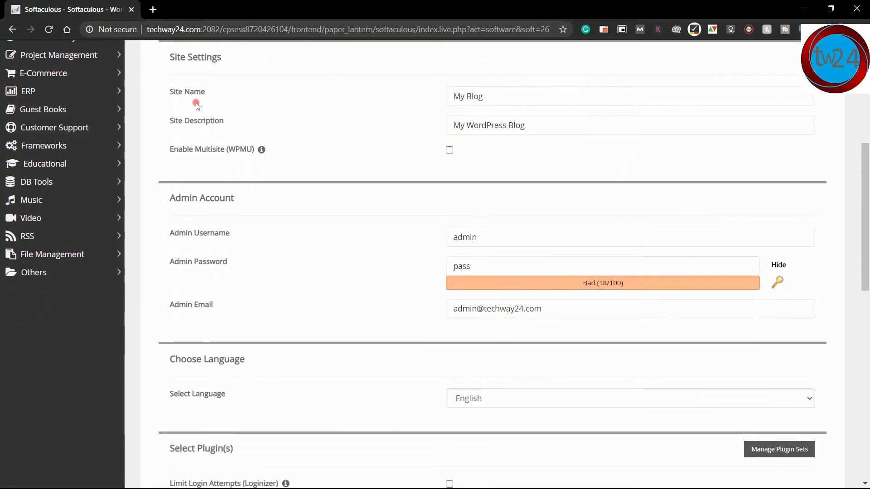
Step: Replace the default site name with 'Techway24'
left_click(562, 102)
key("BackSpace")
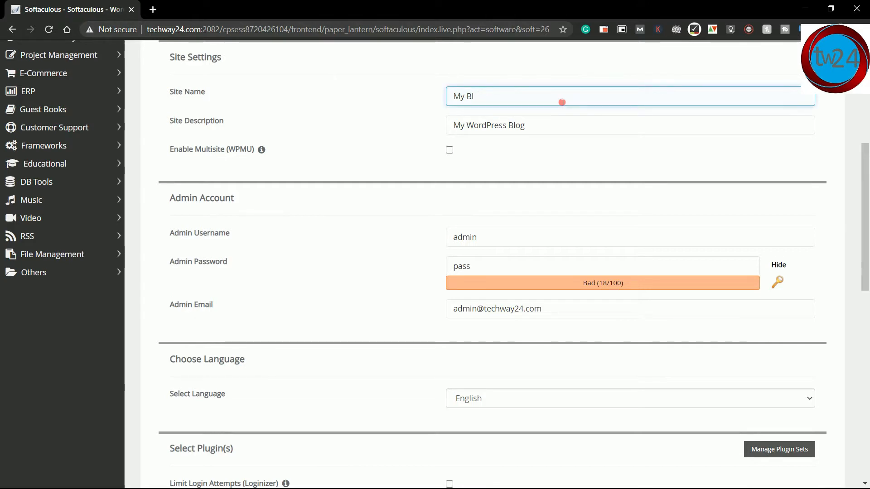
key("BackSpace")
key("BackSpace")
key("BackSpace")
key("BackSpace")
key("BackSpace")
type("Techway24")
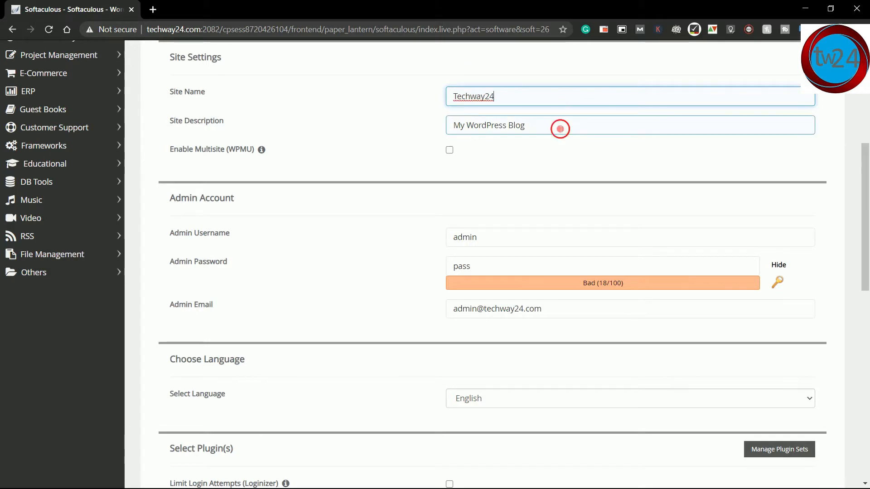
Step: Replace the default site description with 'Tech that matters'
left_click(561, 128)
key("ctrl+a")
key("BackSpace")
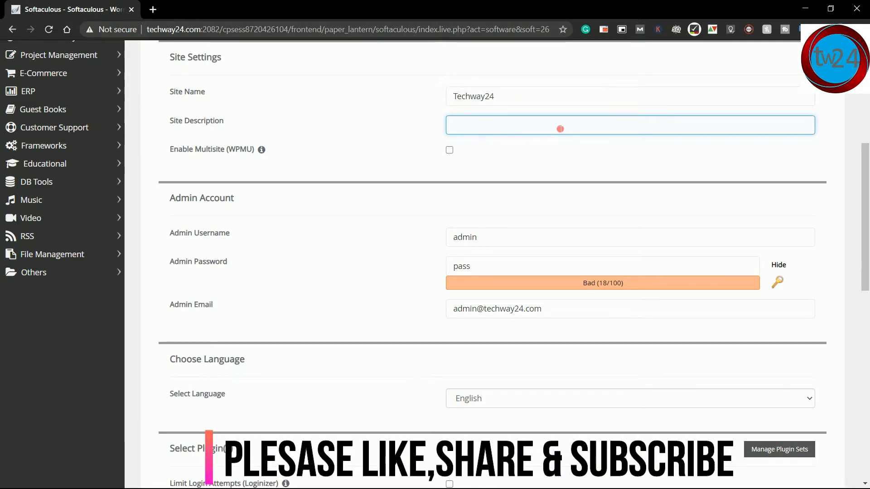
type("Tech that matters")
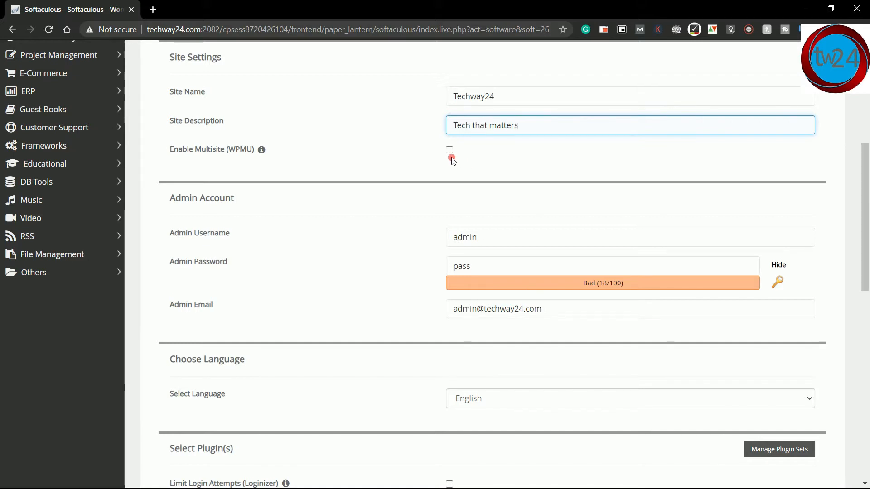
mouse_move(262, 151)
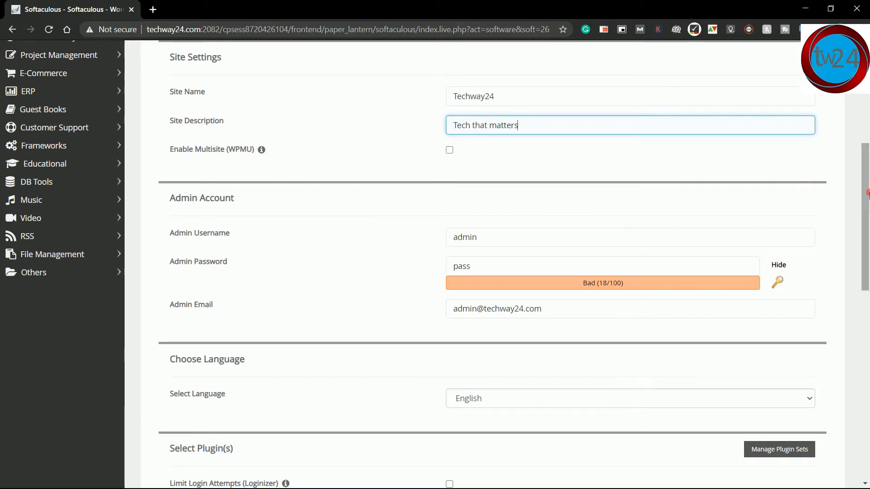
left_click_drag(866, 193, 868, 234)
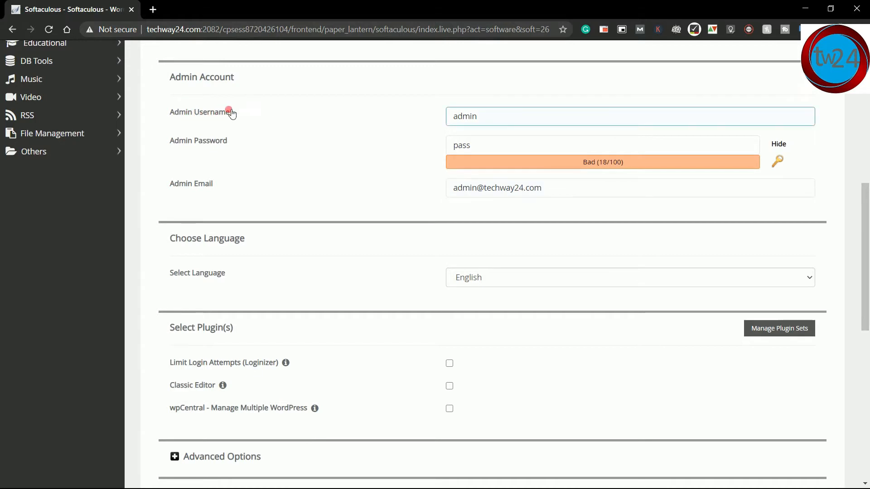
Step: Set the admin username and replace the default admin password with a stronger one
left_click(494, 117)
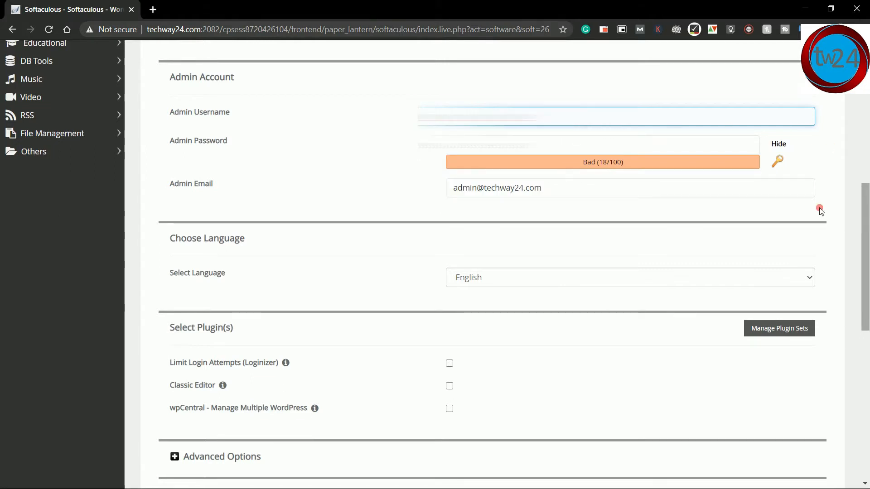
left_click(184, 142)
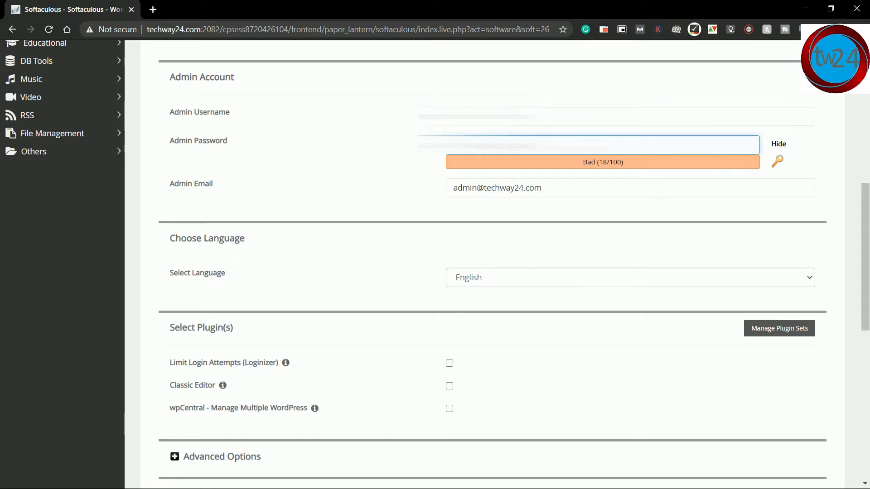
key("ctrl+a")
key("BackSpace")
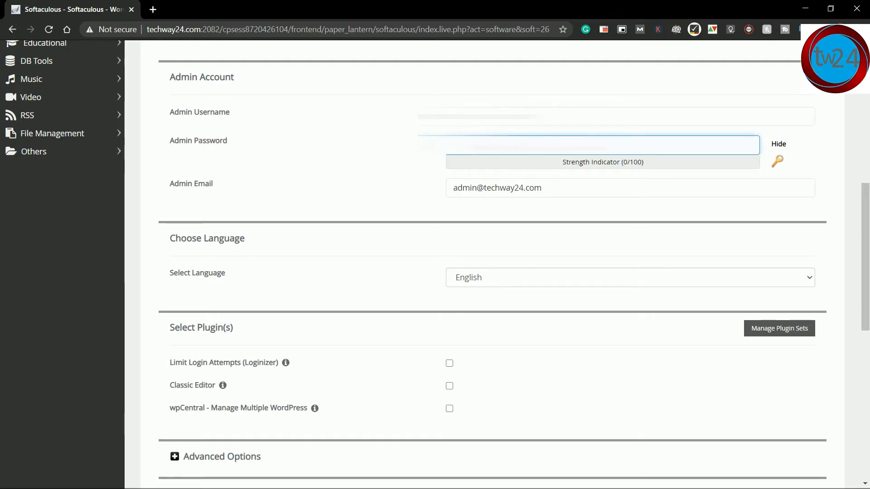
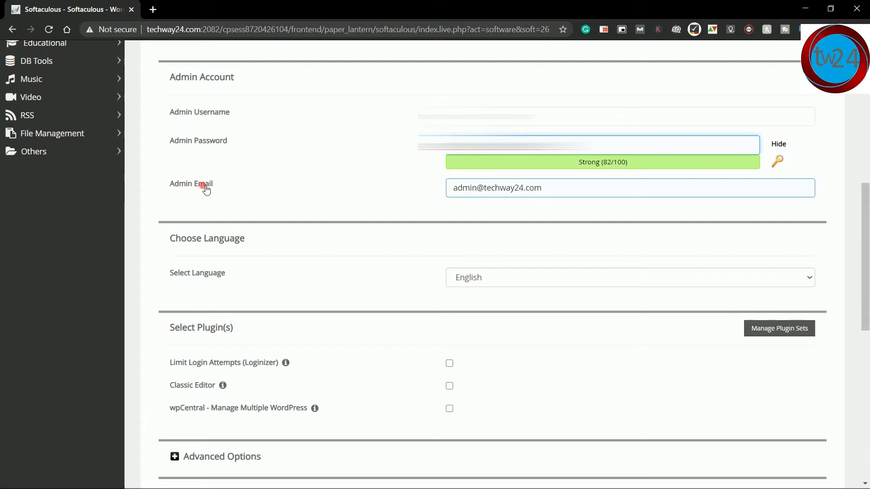
Step: Replace the default Admin Email with the site owner's own e-mail address
left_click(452, 188)
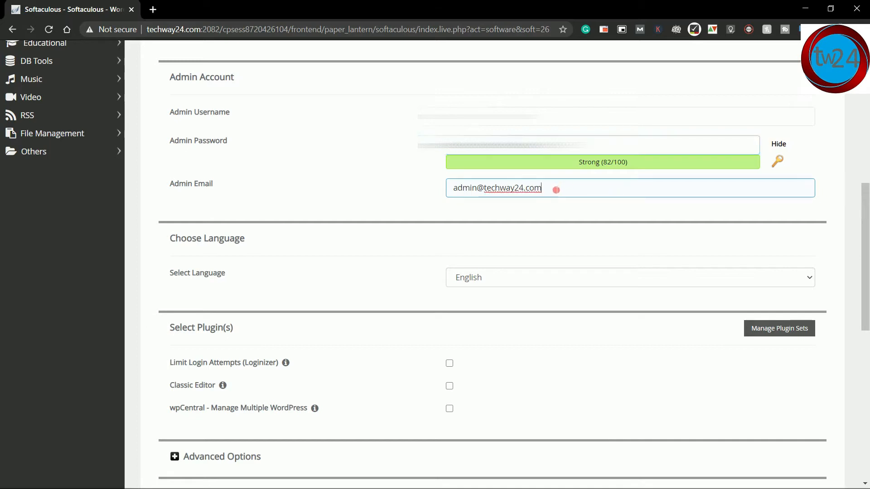
key("ctrl+a")
key("BackSpace")
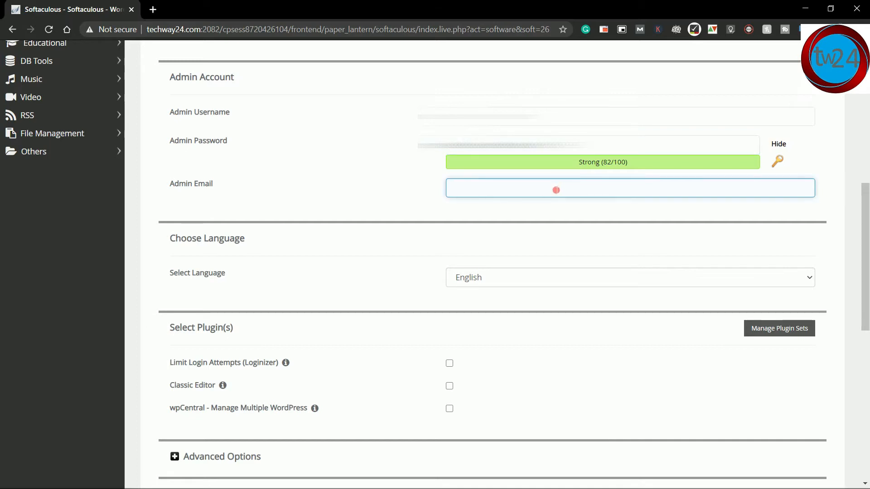
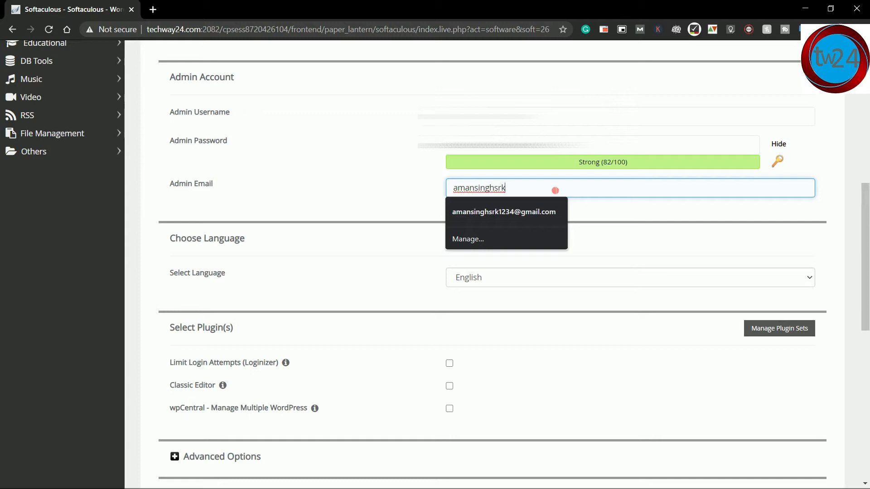
left_click(309, 190)
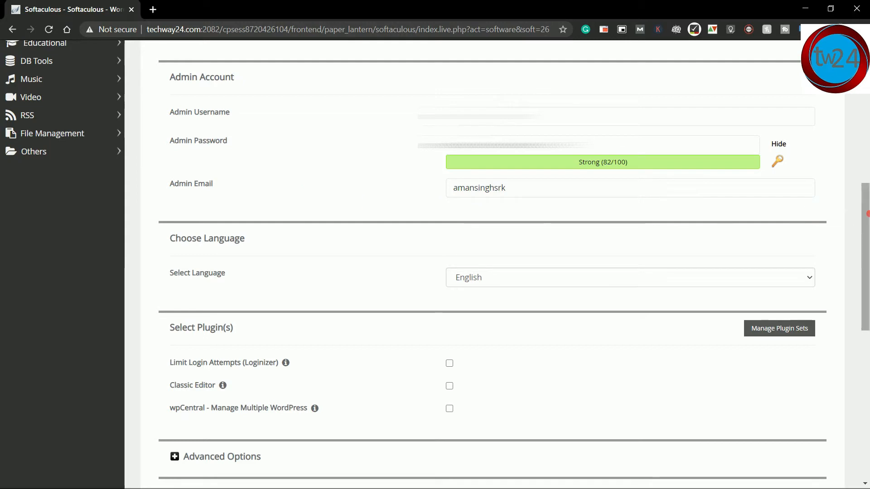
left_click_drag(867, 213, 867, 259)
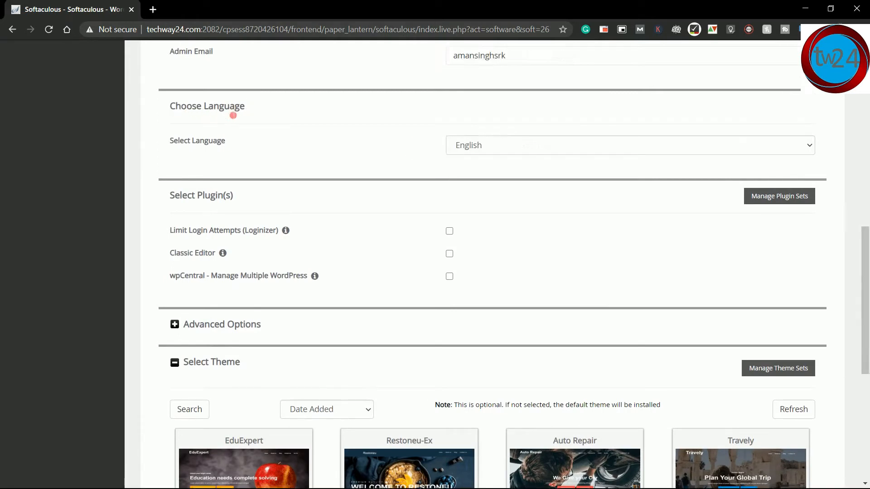
left_click(479, 149)
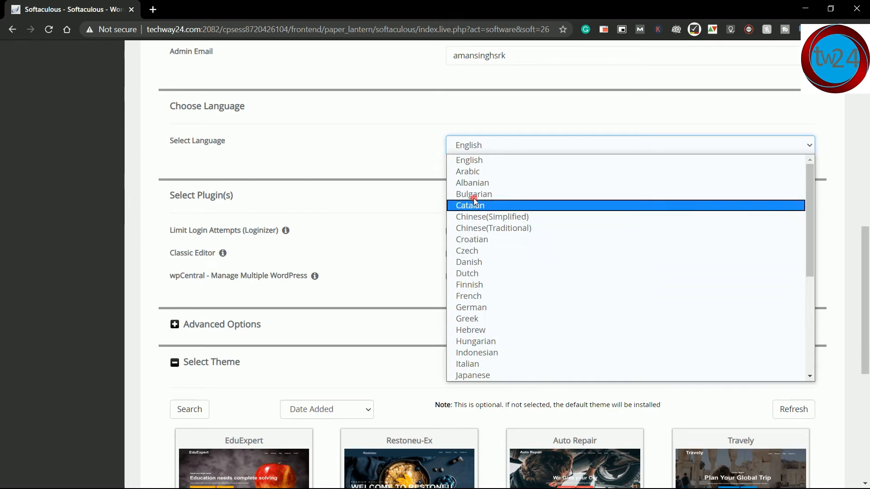
left_click(475, 163)
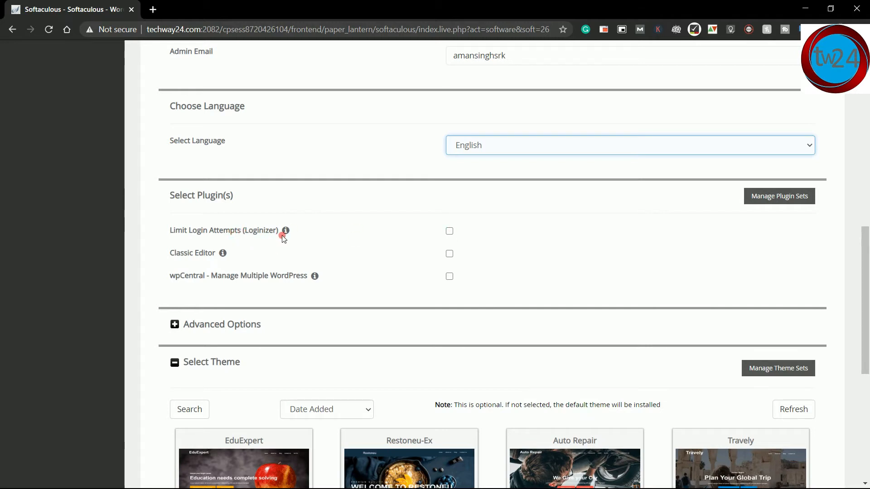
mouse_move(286, 233)
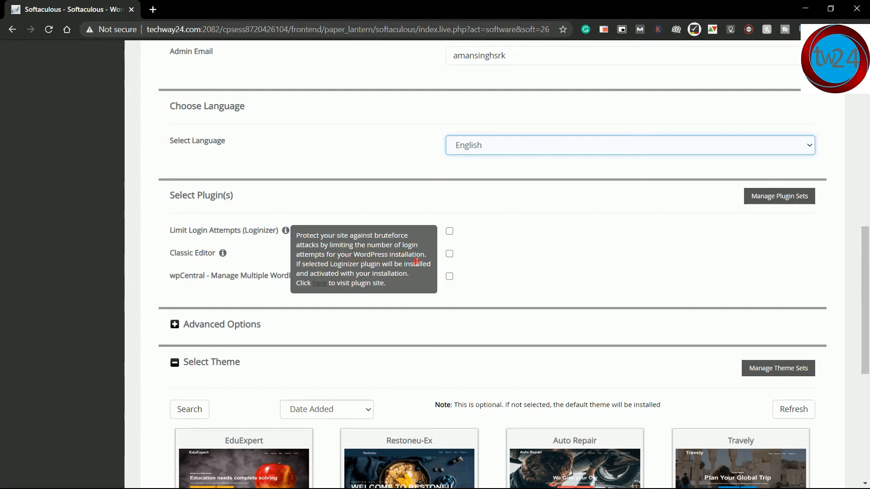
left_click(366, 214)
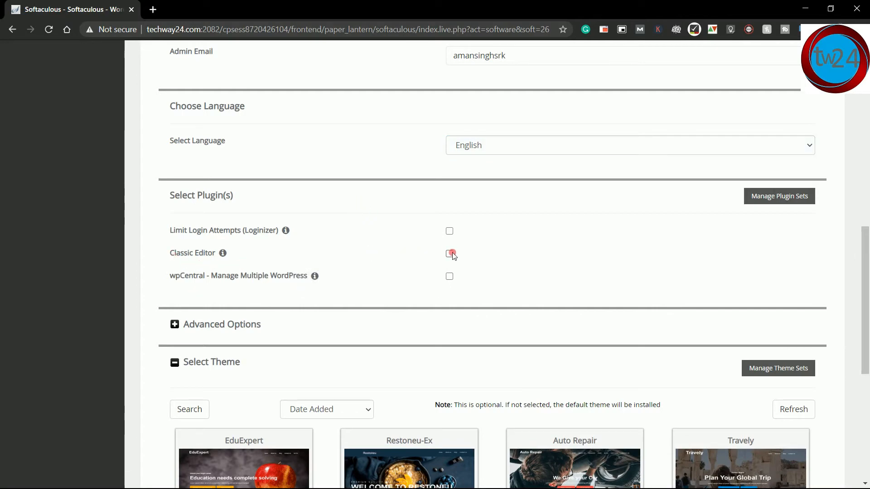
mouse_move(222, 253)
mouse_move(316, 277)
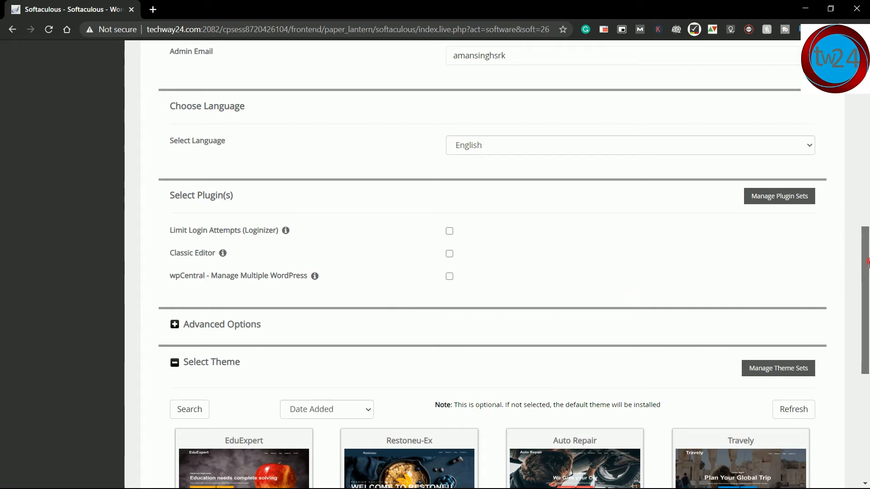
left_click_drag(867, 262, 868, 306)
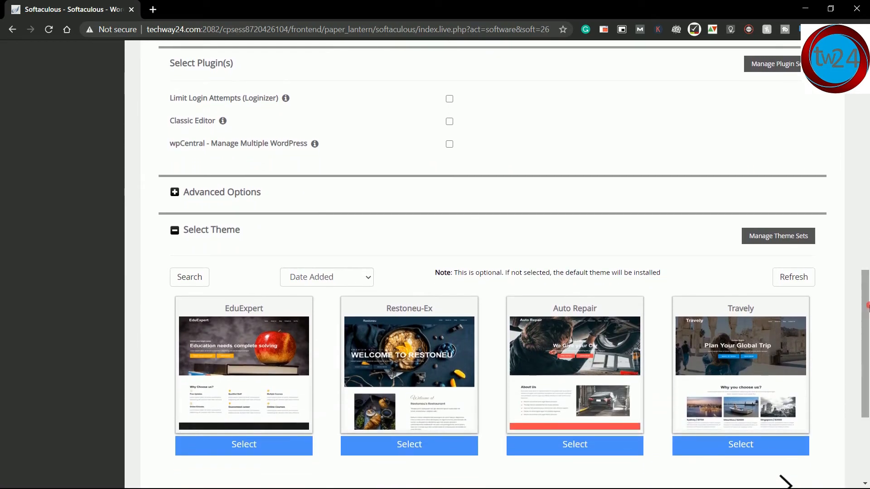
Step: Expand Advanced Options and leave the database name as wp785
left_click(236, 195)
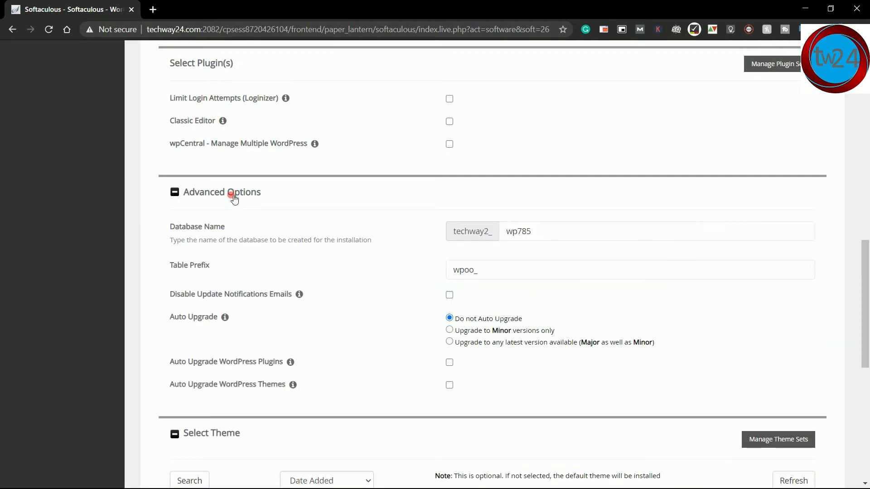
left_click(179, 232)
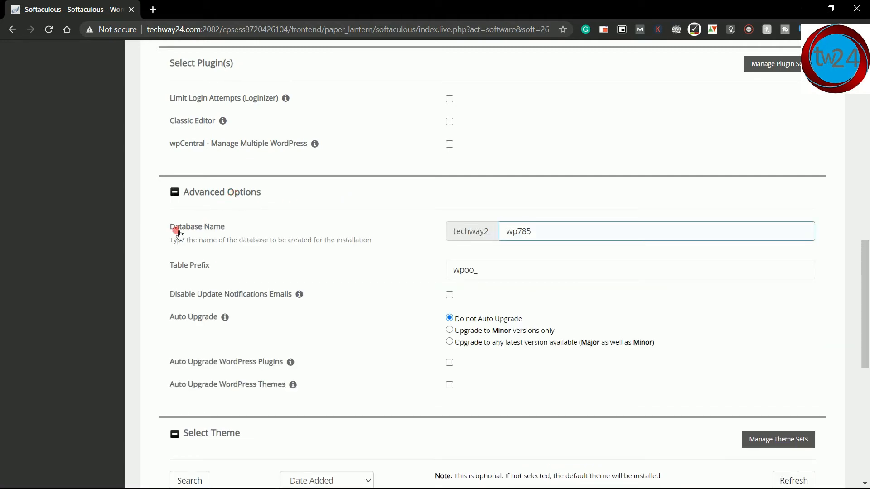
left_click(232, 227)
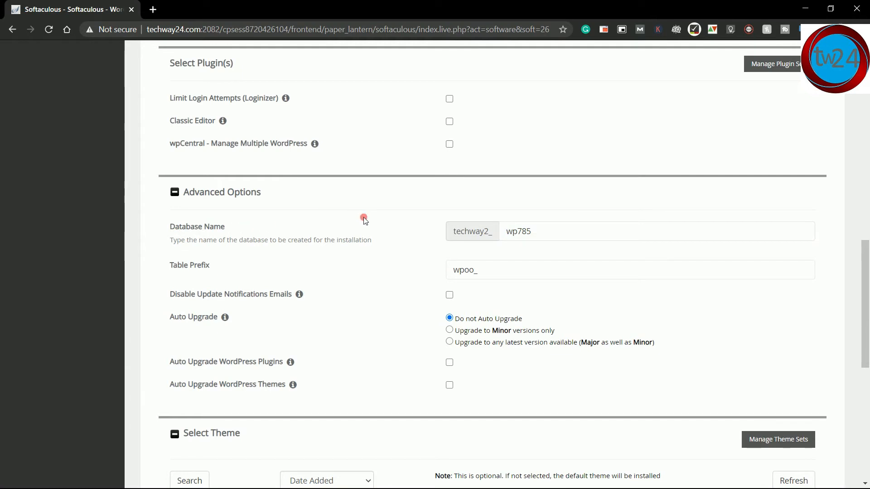
left_click(542, 235)
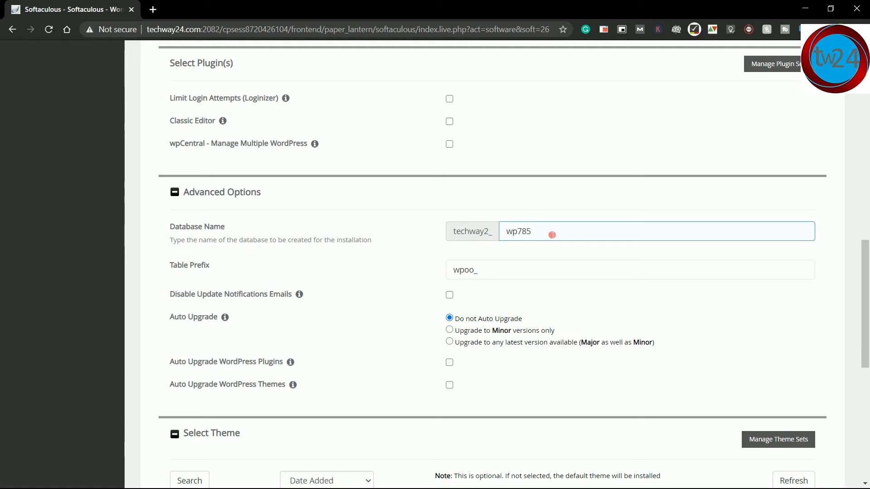
left_click(215, 285)
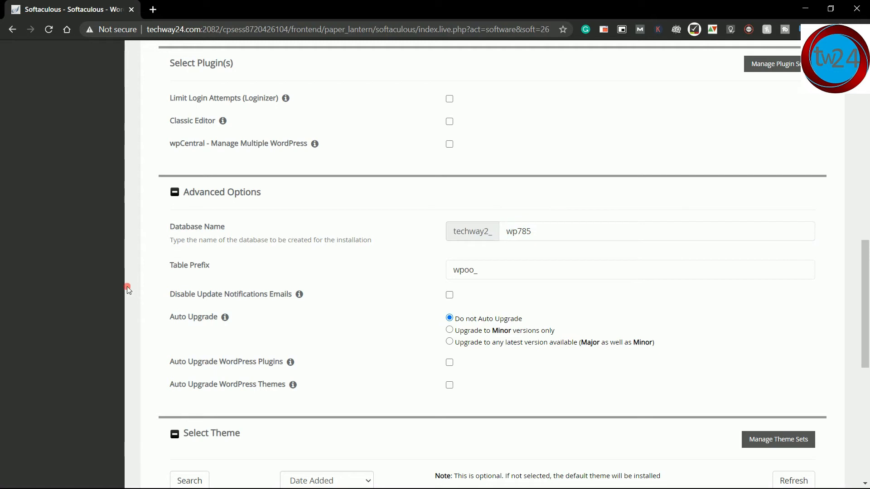
Step: Leave the table prefix at its default wpoo_
left_click(171, 272)
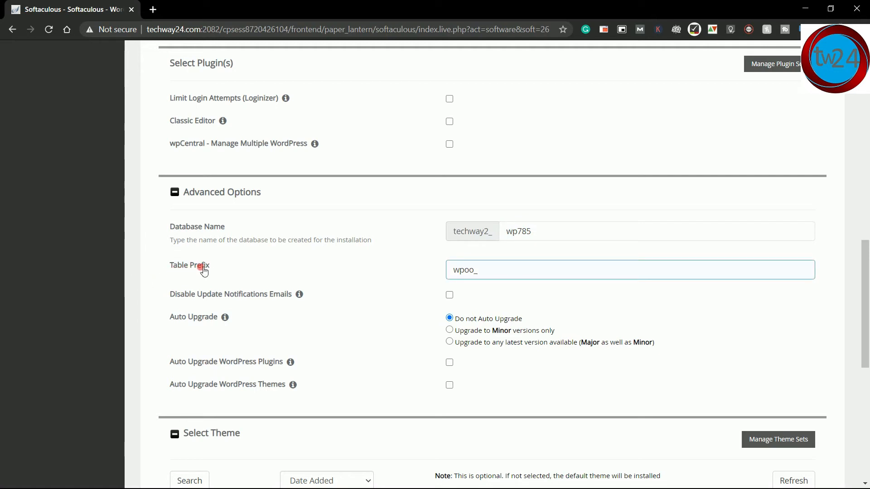
left_click(341, 262)
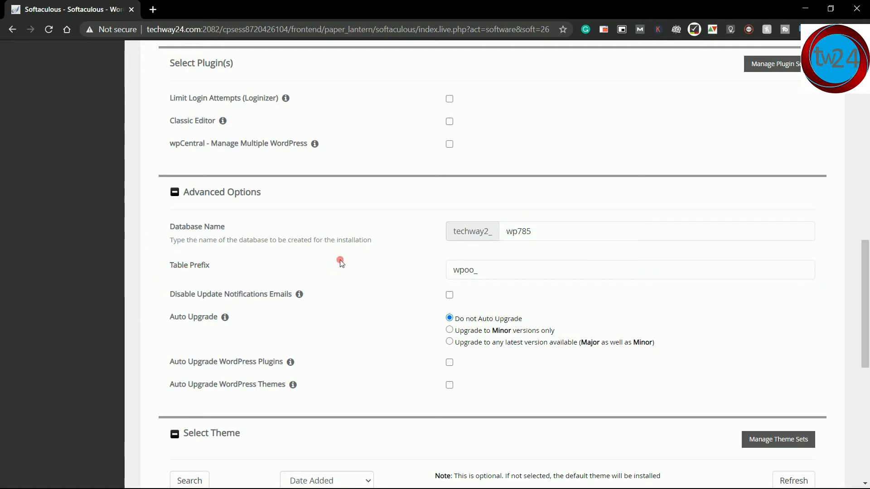
left_click(471, 269)
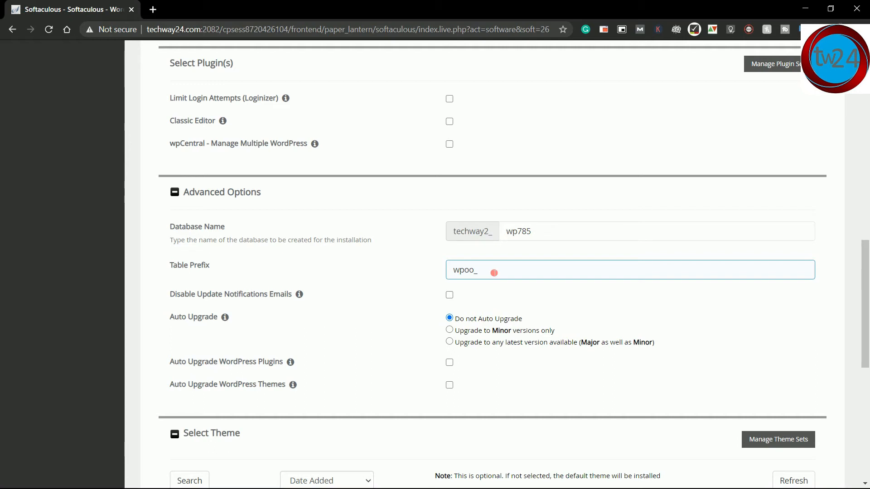
left_click(262, 281)
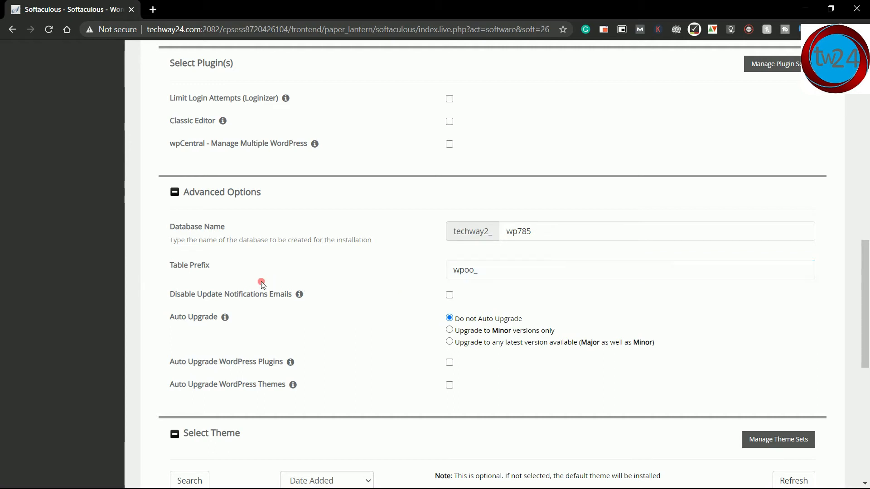
left_click(460, 271)
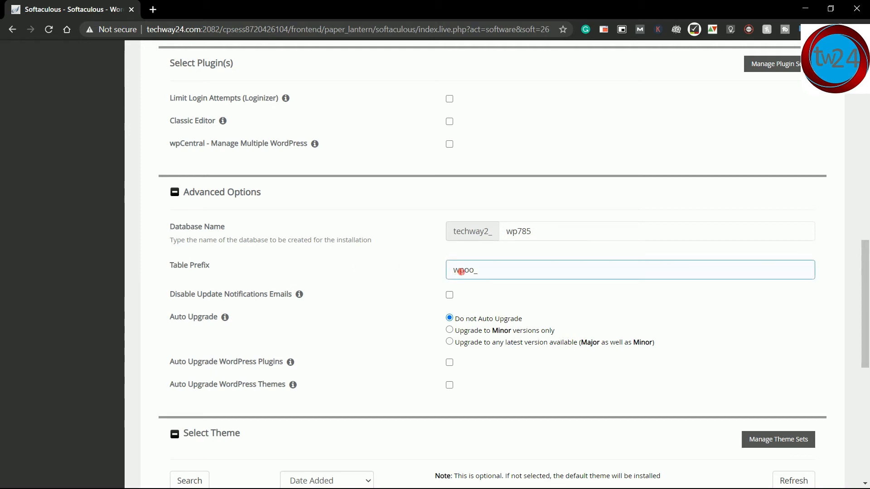
left_click(867, 271)
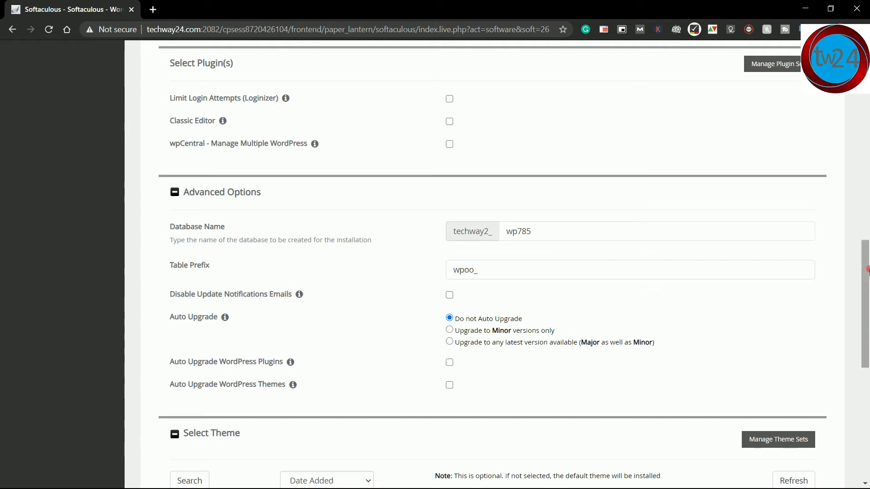
scroll(868, 271, "down", 2)
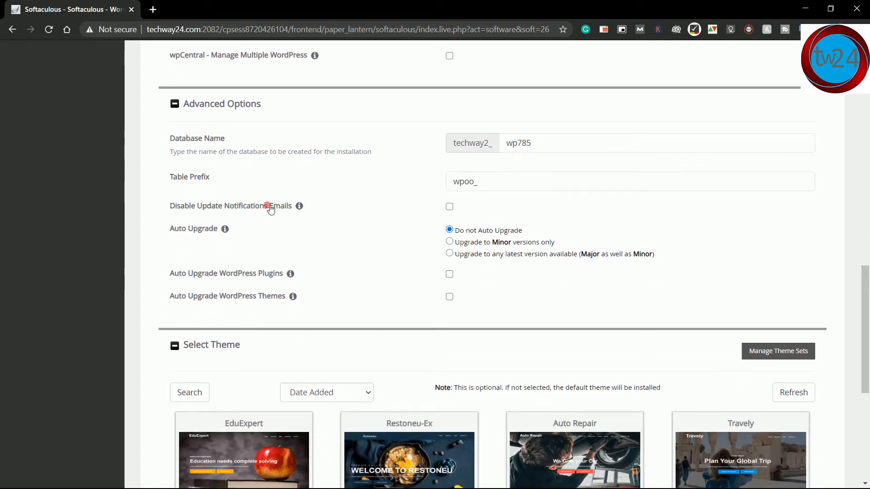
mouse_move(300, 208)
mouse_move(231, 237)
mouse_move(291, 273)
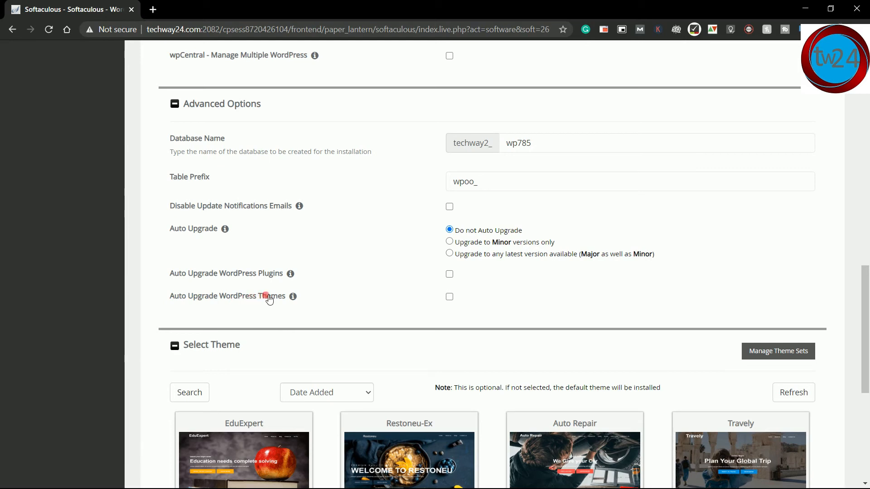
left_click(449, 297)
mouse_move(293, 300)
left_click_drag(866, 290, 868, 346)
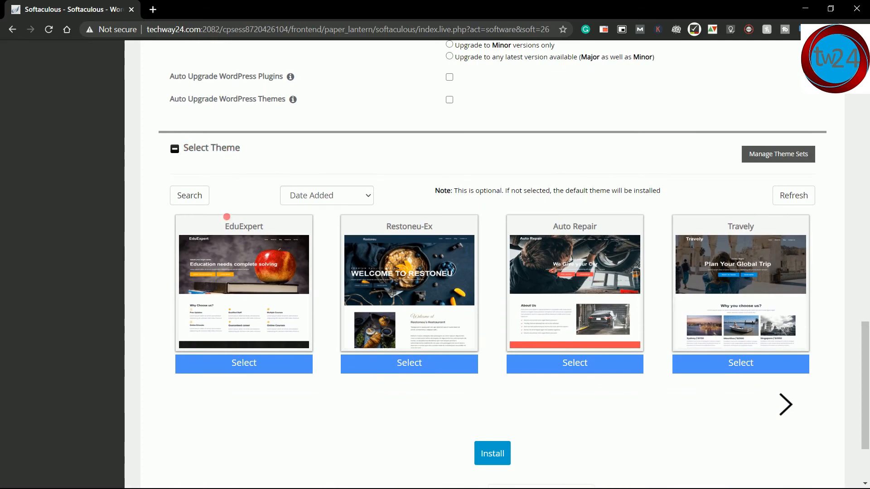
mouse_move(233, 248)
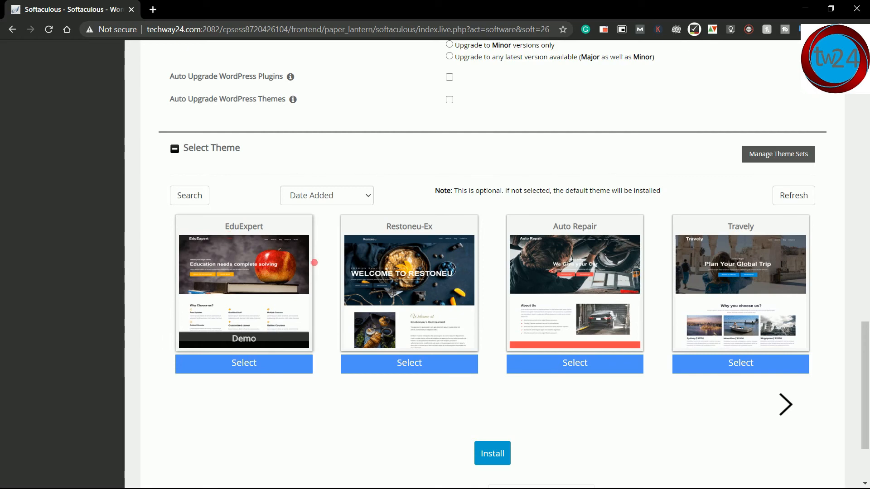
mouse_move(382, 273)
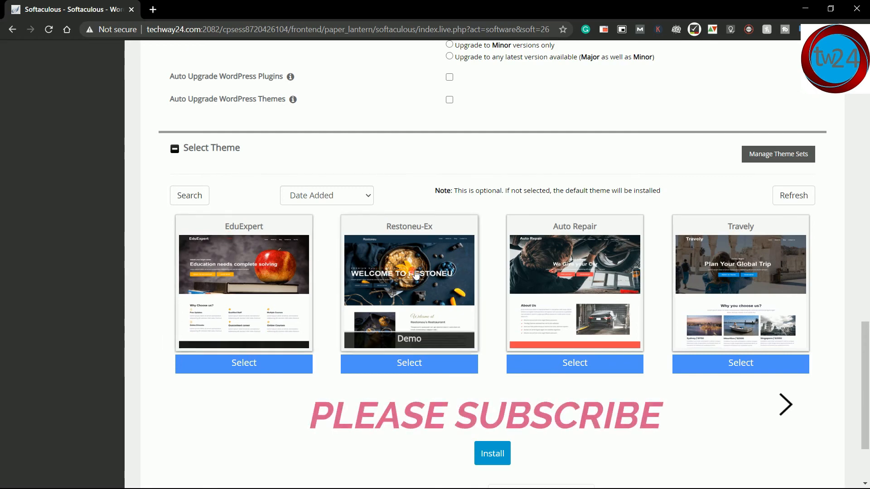
mouse_move(520, 281)
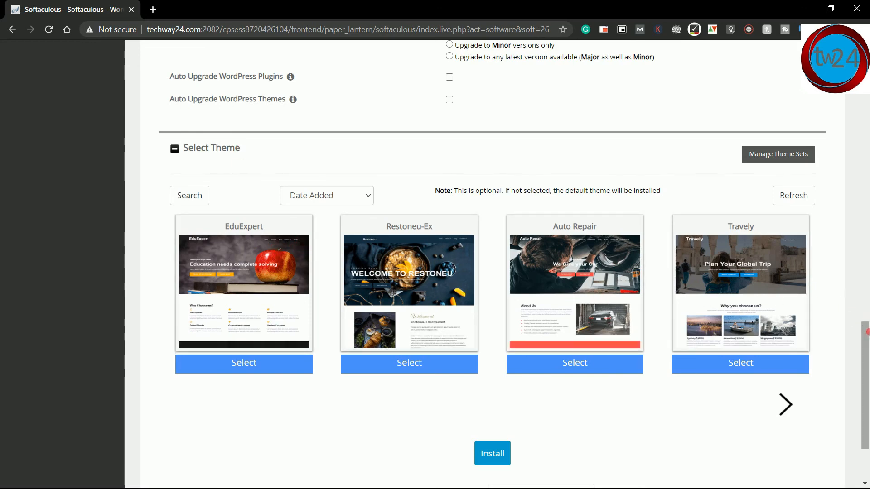
left_click_drag(867, 333, 867, 366)
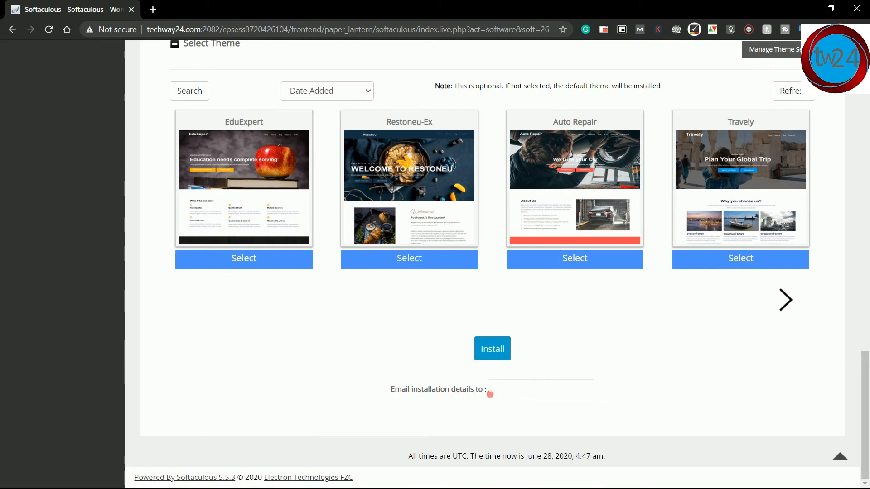
Step: Fill 'Email installation details to' with the saved address from the browser's autofill list
left_click(489, 393)
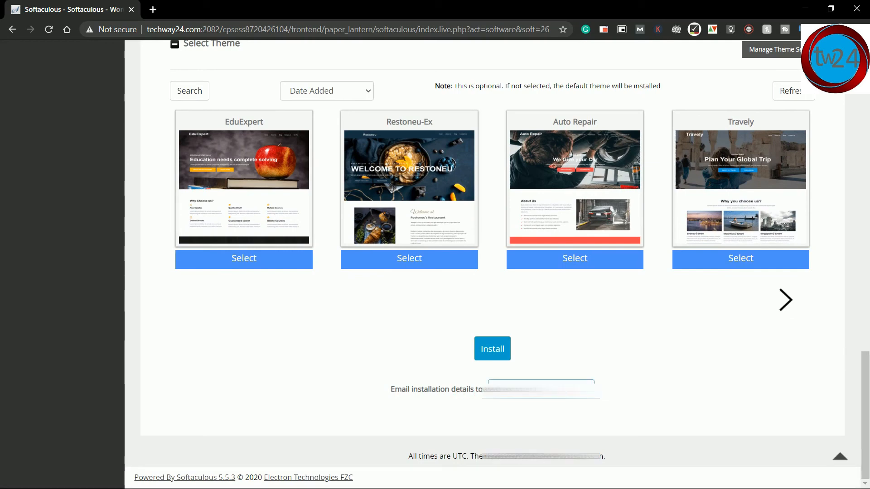
left_click(541, 389)
left_click(437, 362)
left_click(539, 390)
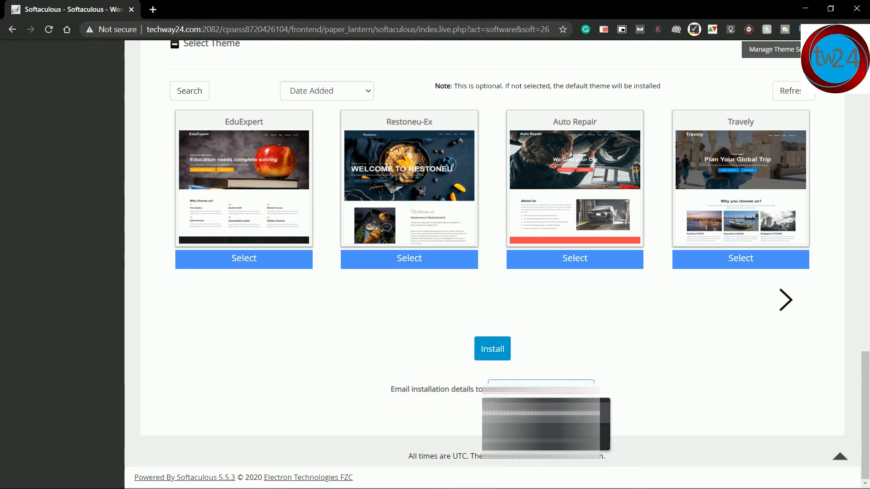
key("Escape")
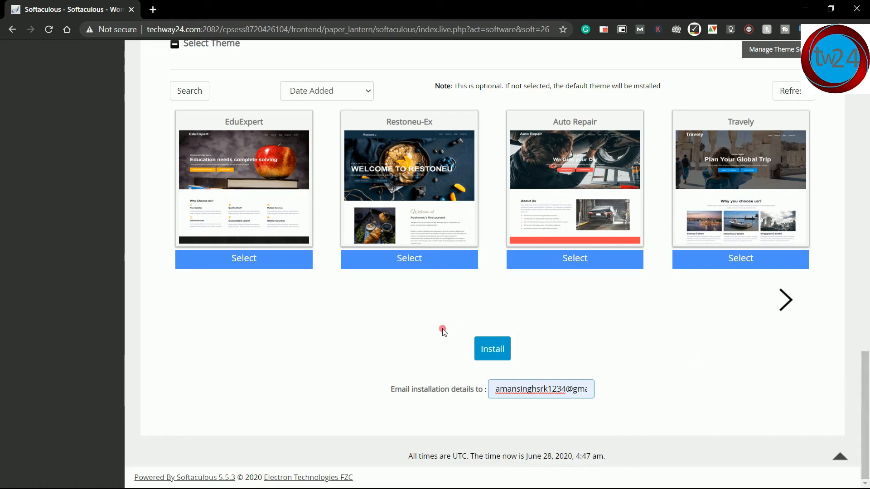
scroll(868, 369, "up", 1)
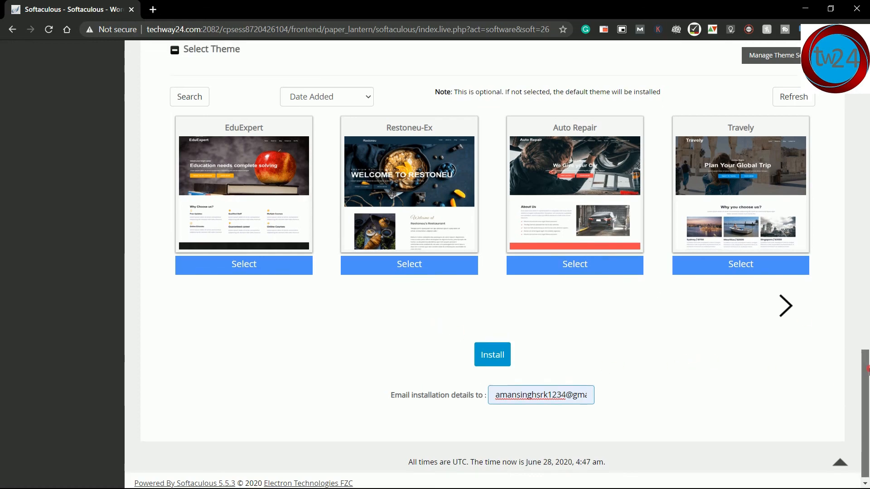
left_click_drag(867, 370, 867, 391)
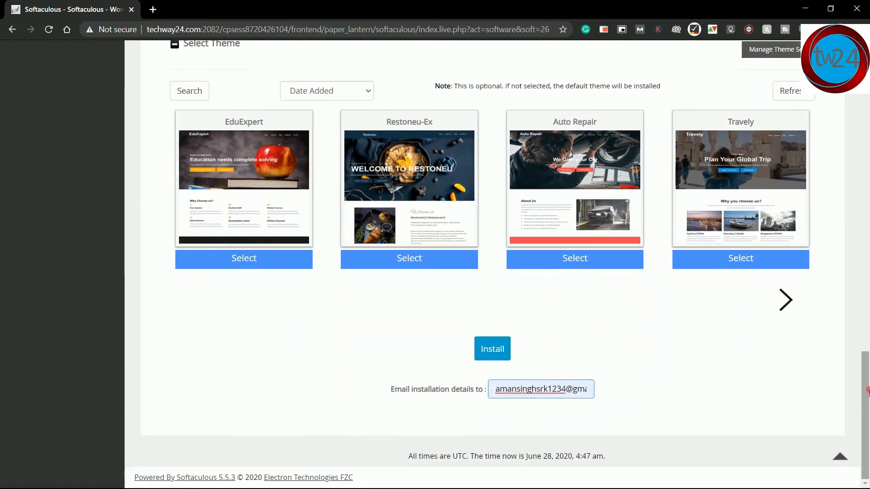